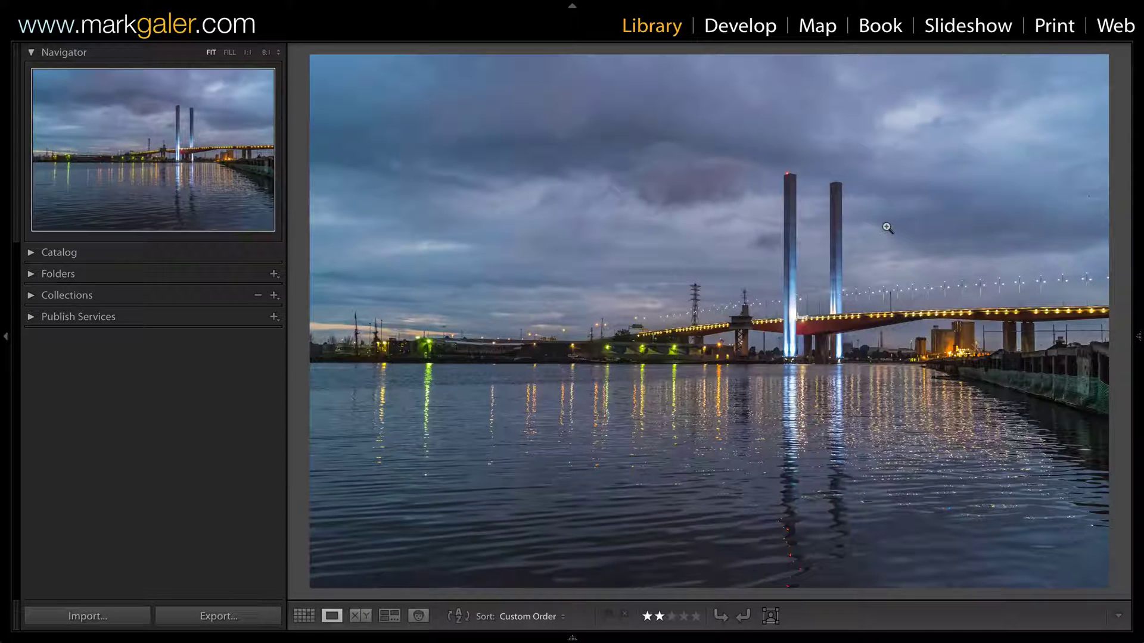
- Compare the finished motion-blurred bridge version with the original sharp bridge photo
key(Right)
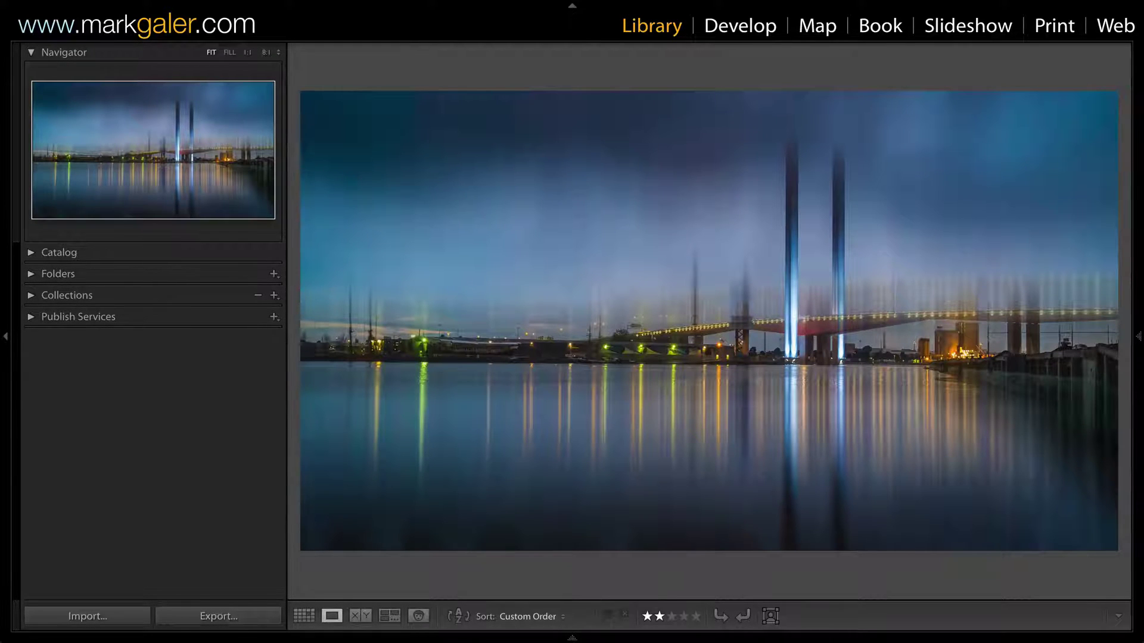
key(Left)
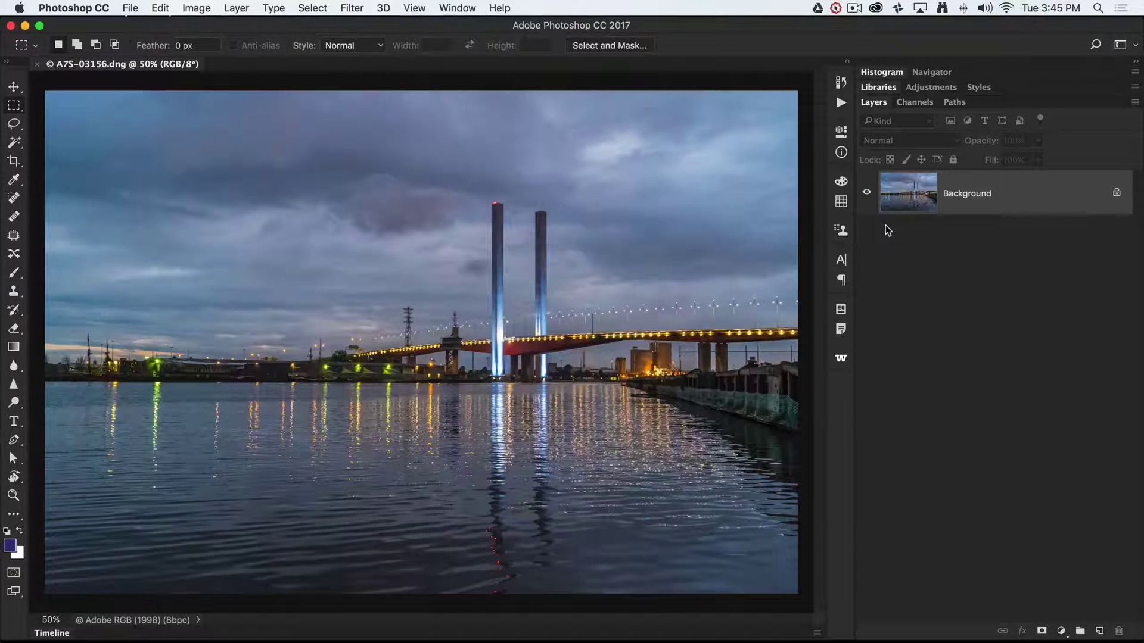
- Add an action named 'V2' to the Motion Blur set and begin recording it
click(841, 104)
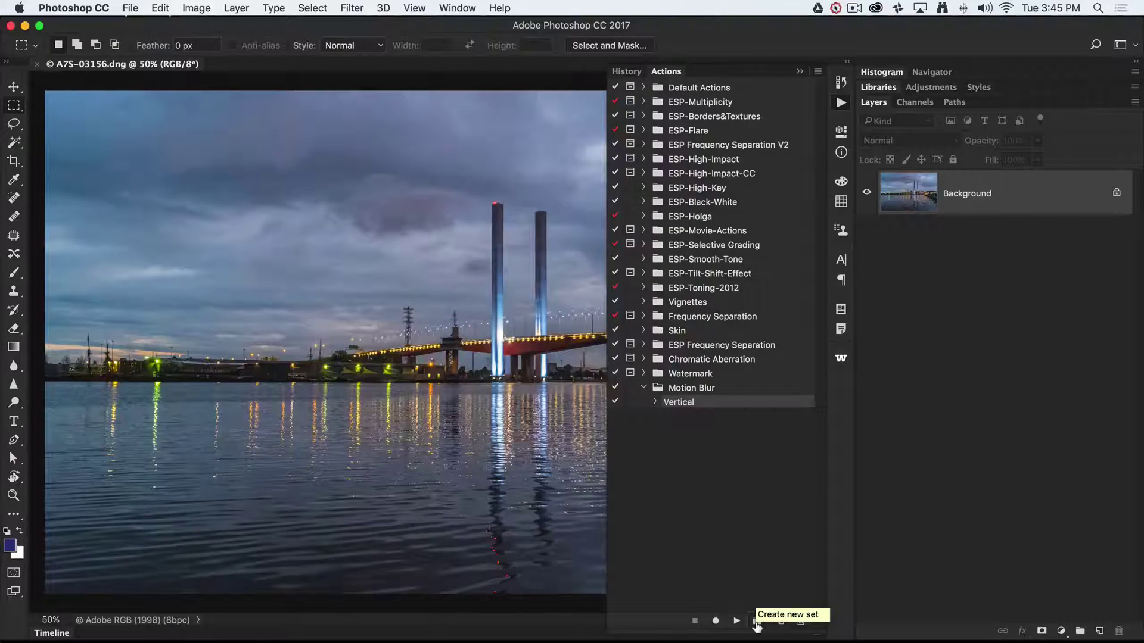
click(721, 391)
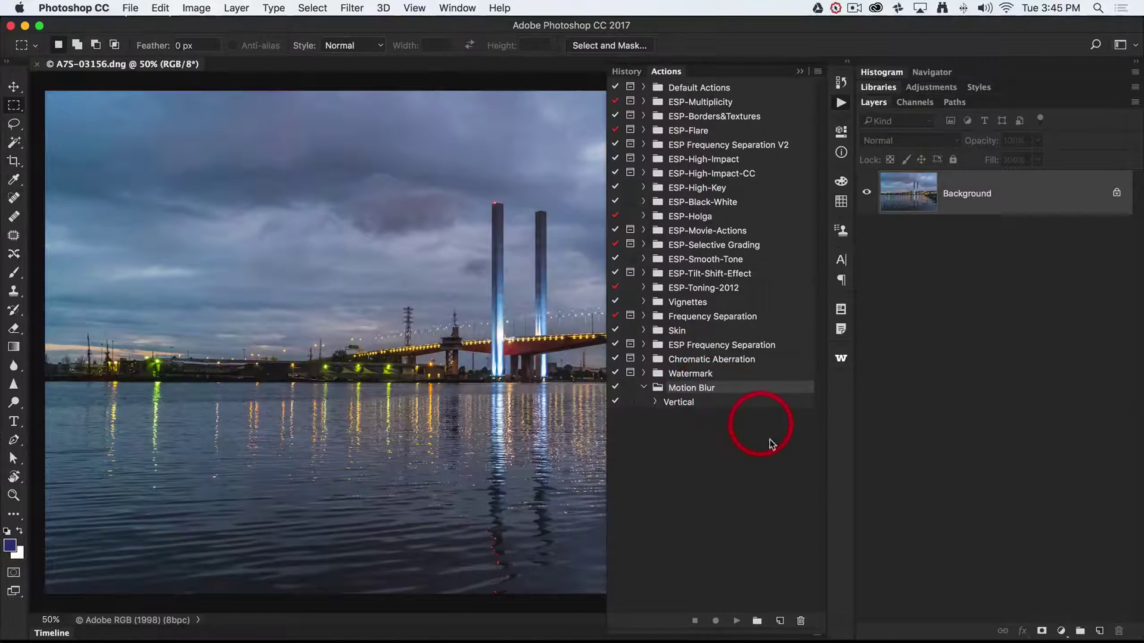
click(780, 621)
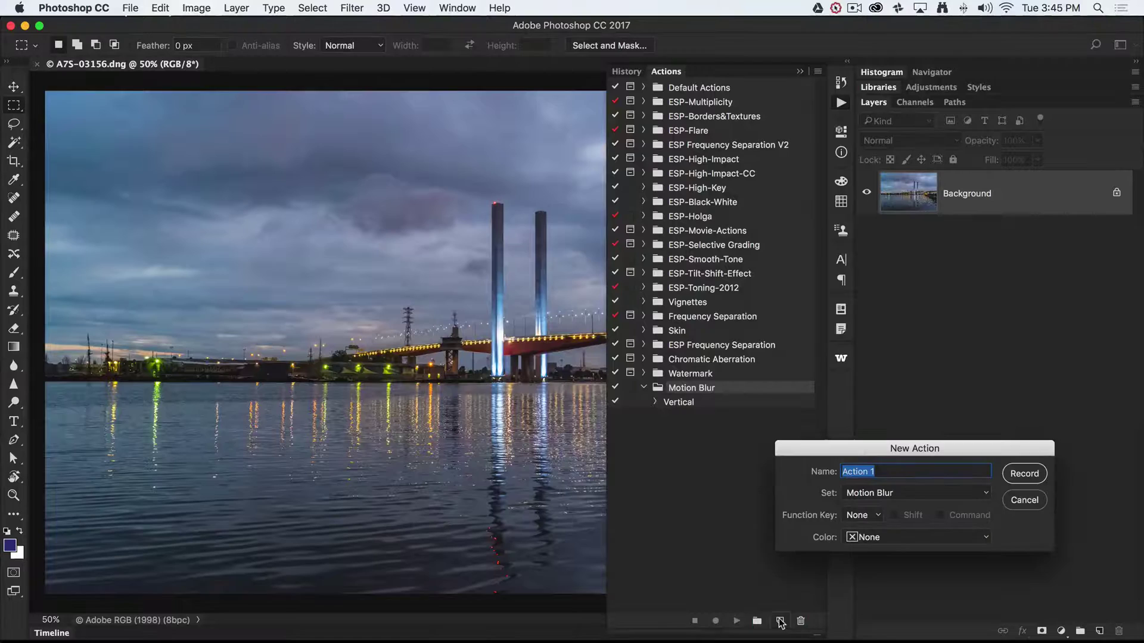
text(V2)
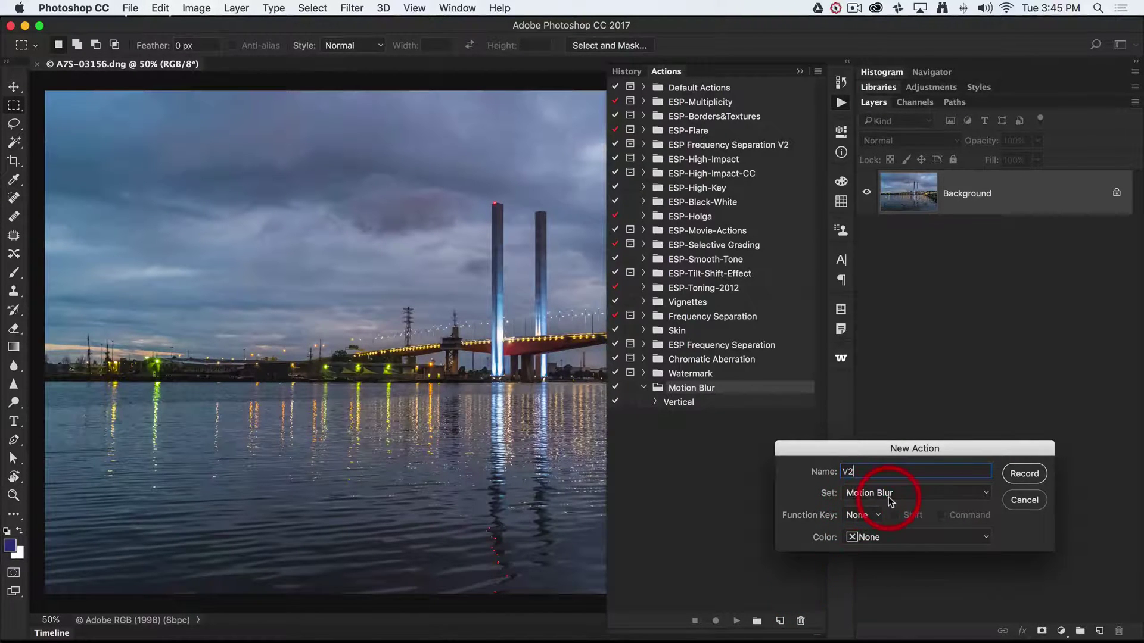
click(1024, 473)
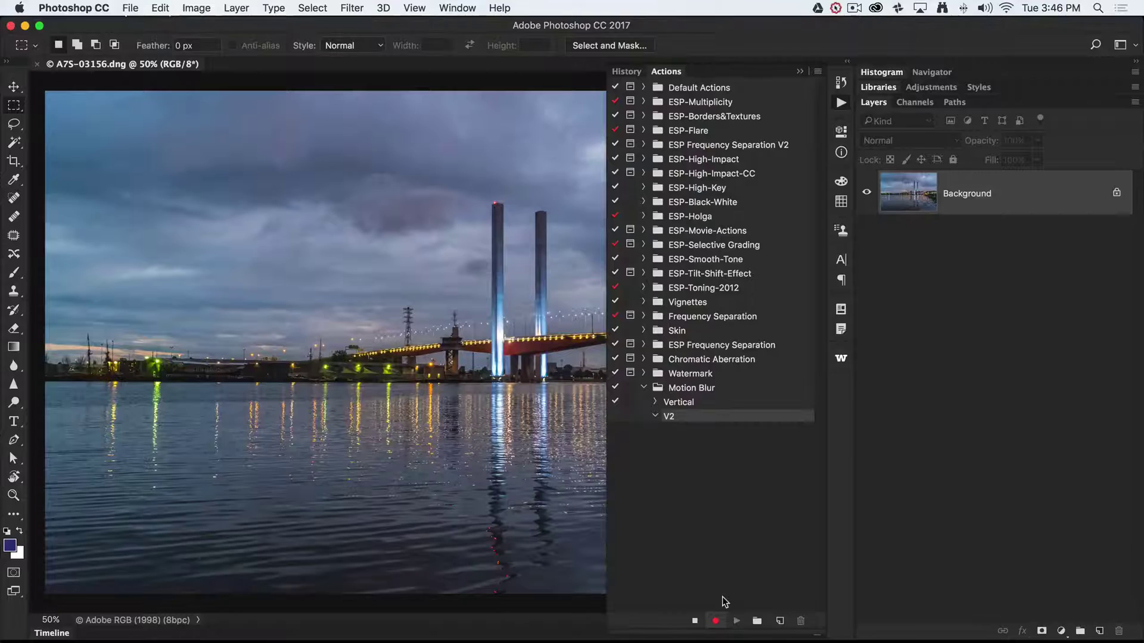
- Convert the Background layer into smart object Layer 0 via its right-click menu
mouse_move(1052, 179)
mouse_down()
mouse_move(1049, 145)
mouse_move(1011, 196)
mouse_up()
right_click(1010, 192)
drag(1010, 190, 943, 286)
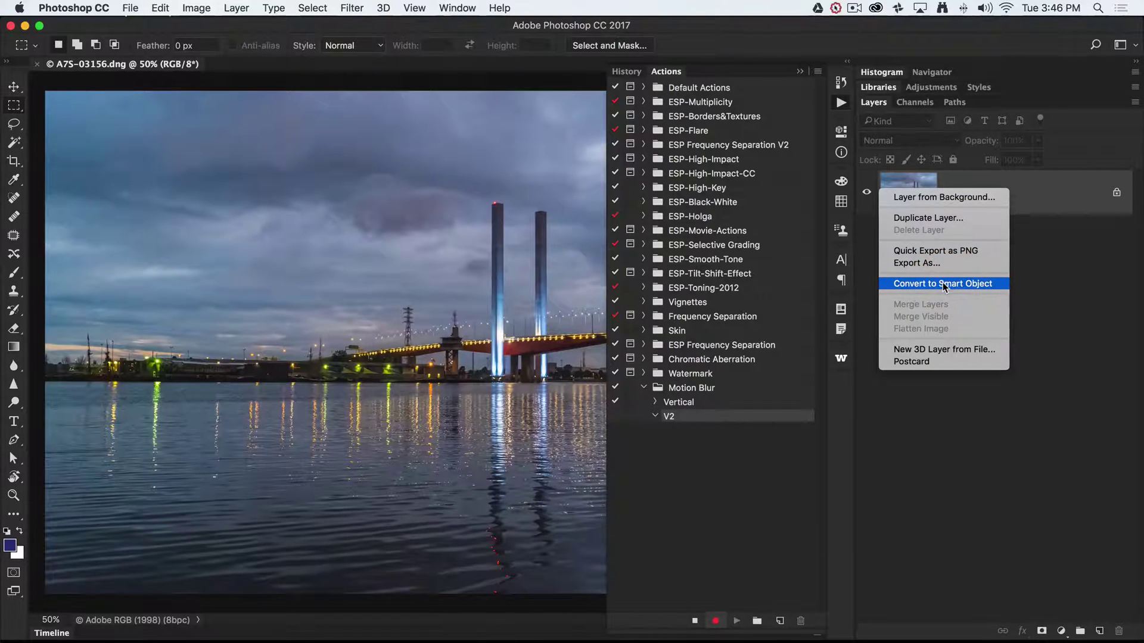
click(944, 285)
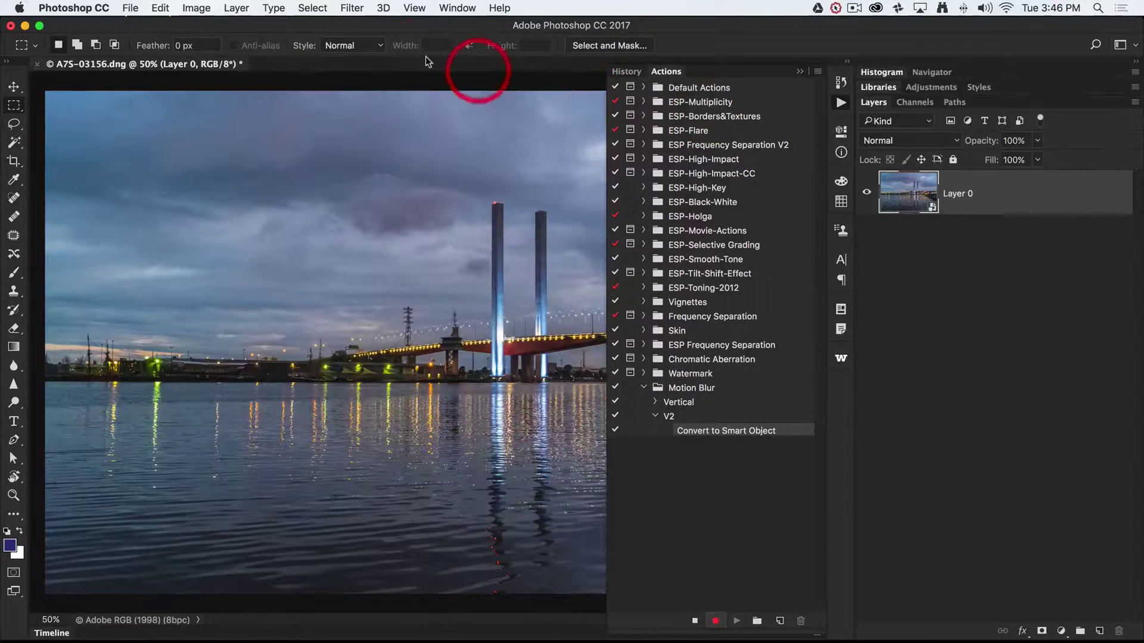
- Apply a Motion Blur smart filter with angle 90° and distance 1000 pixels
click(354, 8)
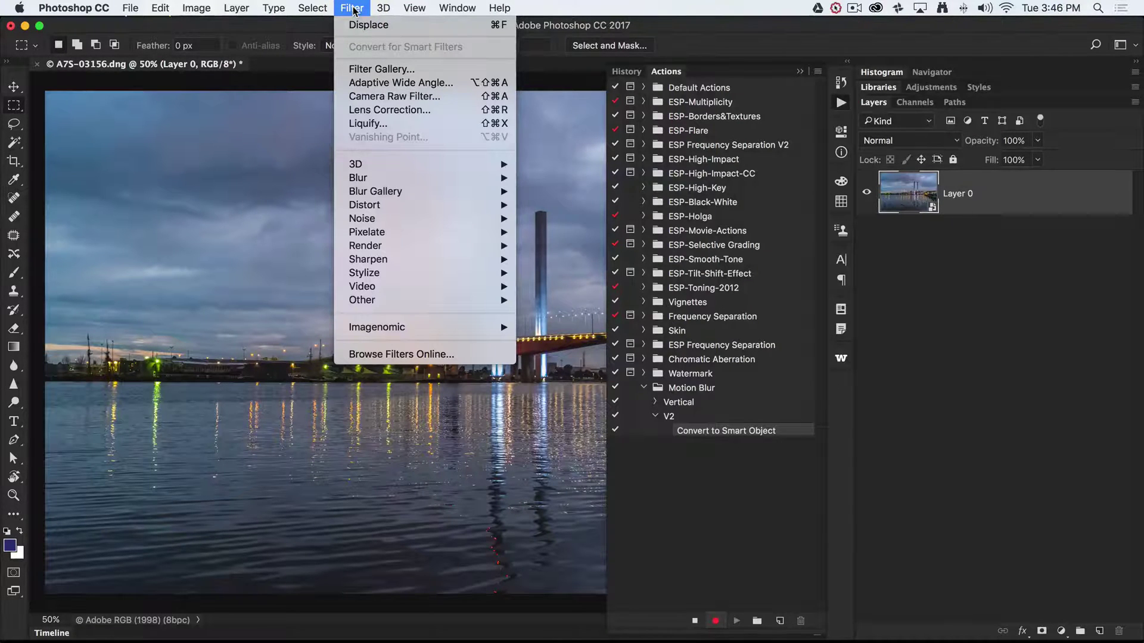
mouse_move(358, 177)
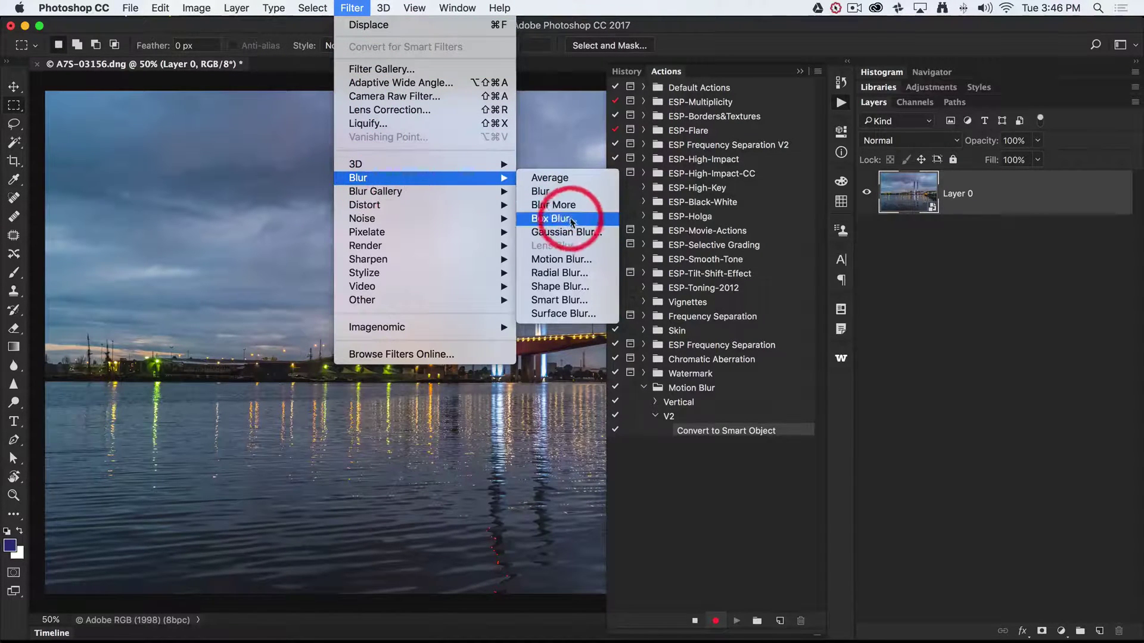
click(569, 261)
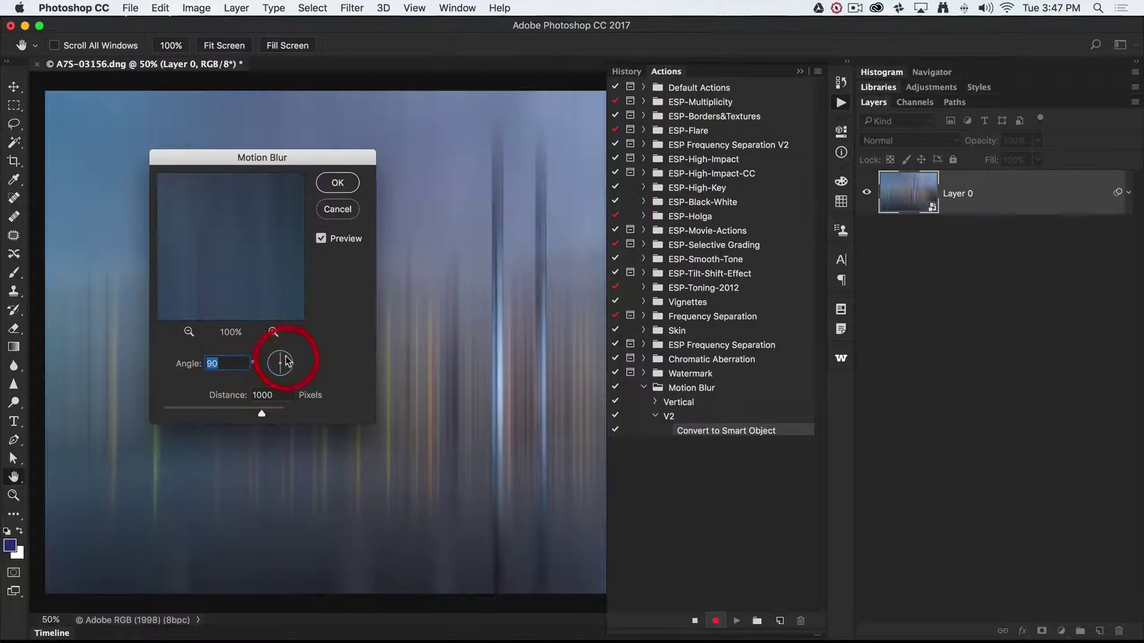
drag(280, 361, 286, 358)
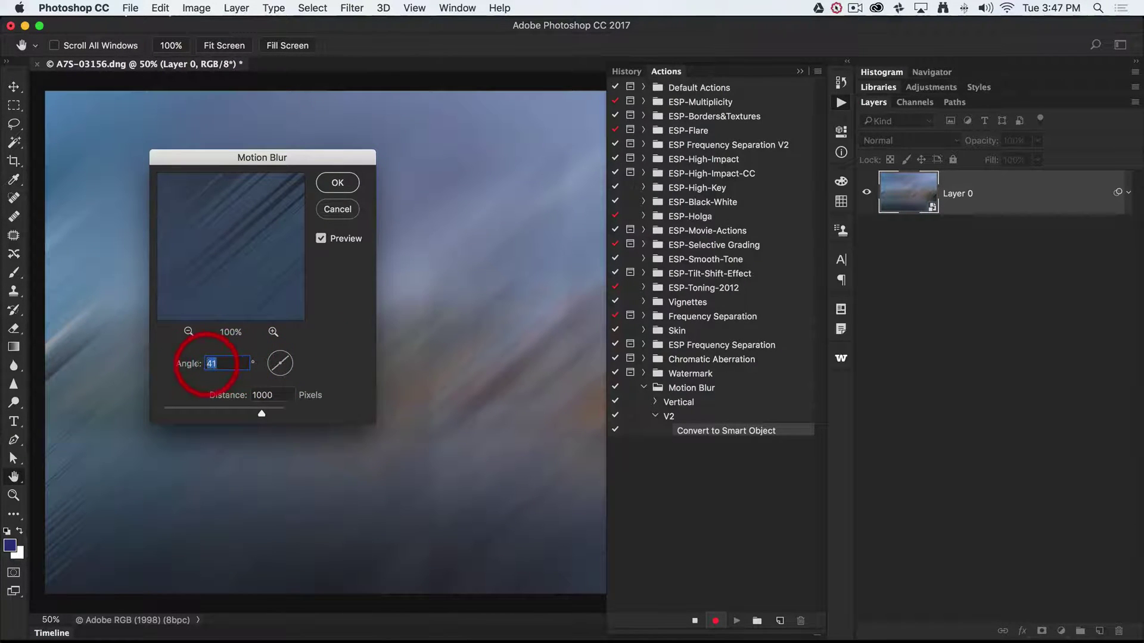
text(90)
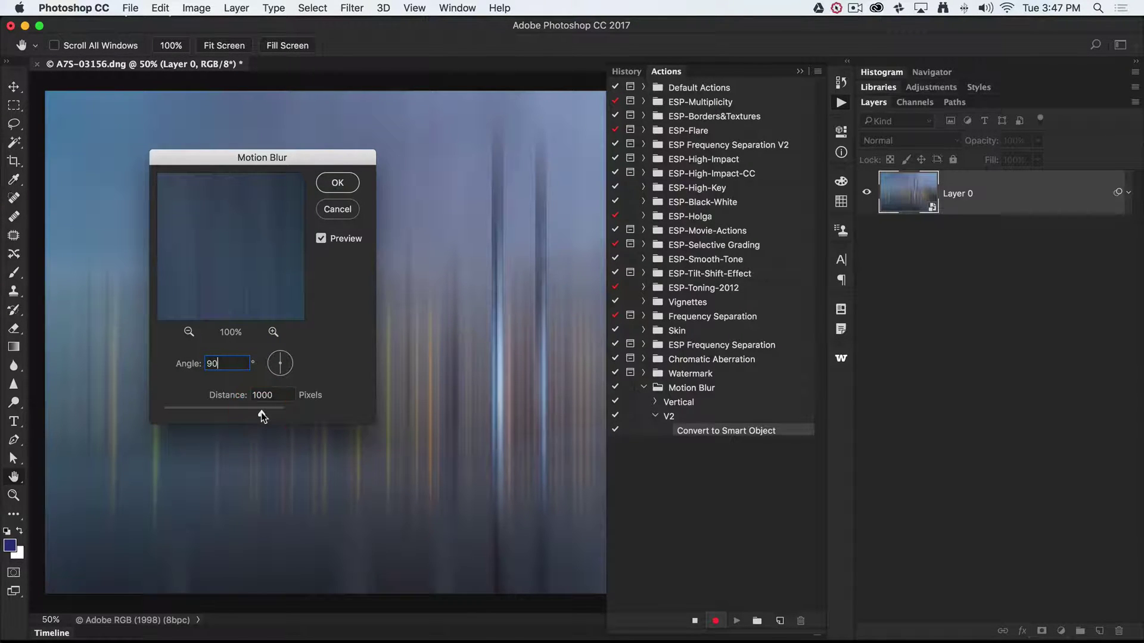
drag(261, 412, 239, 413)
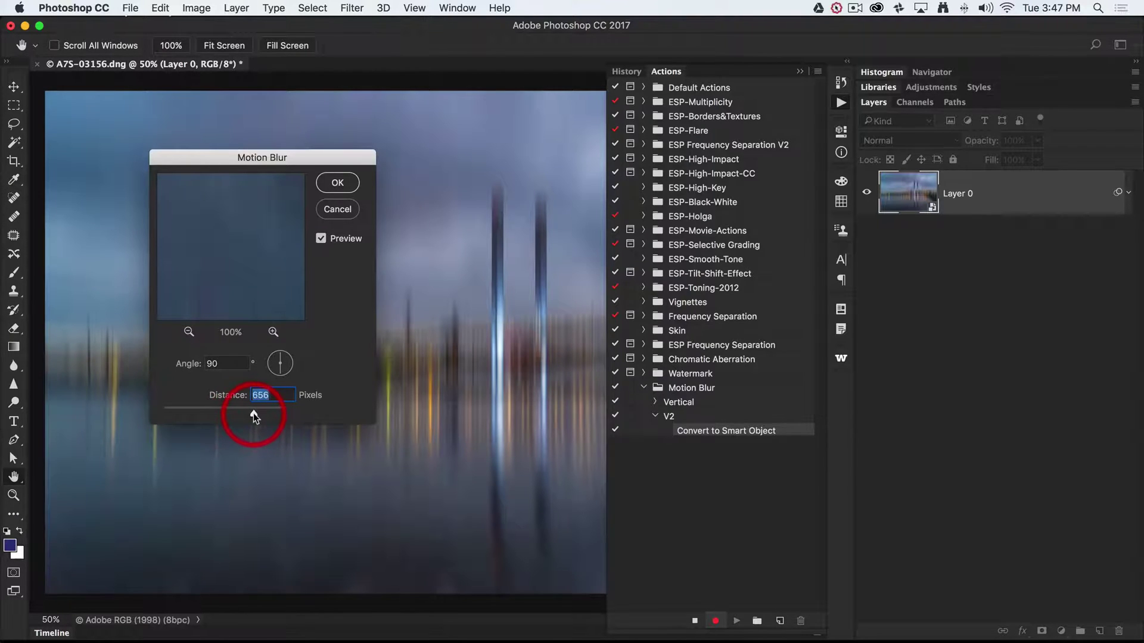
drag(260, 412, 261, 410)
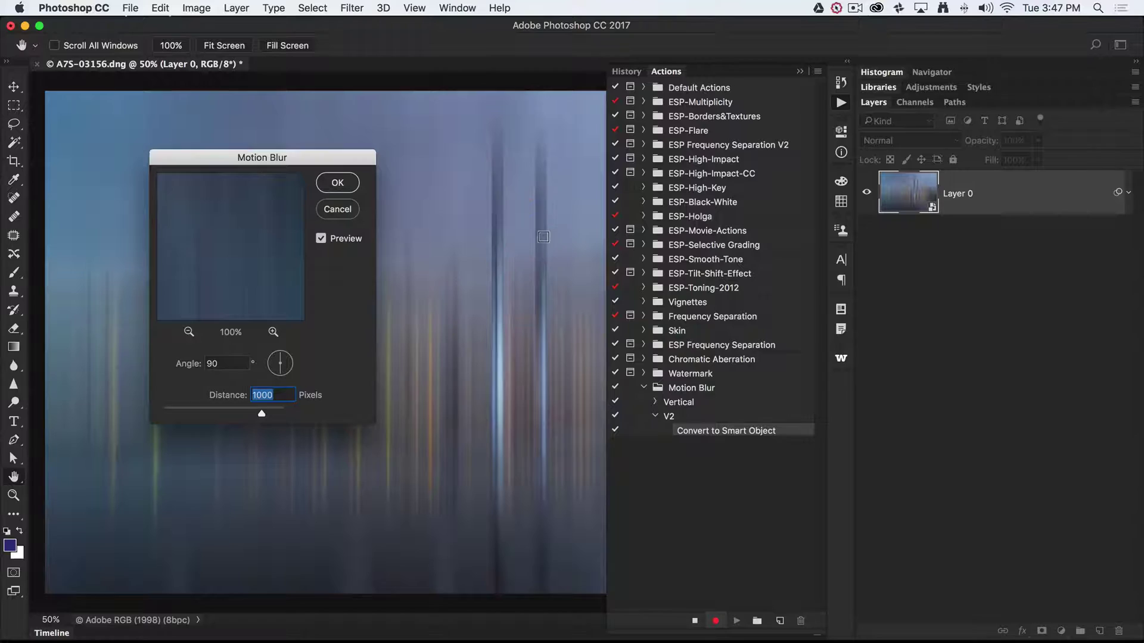
click(338, 182)
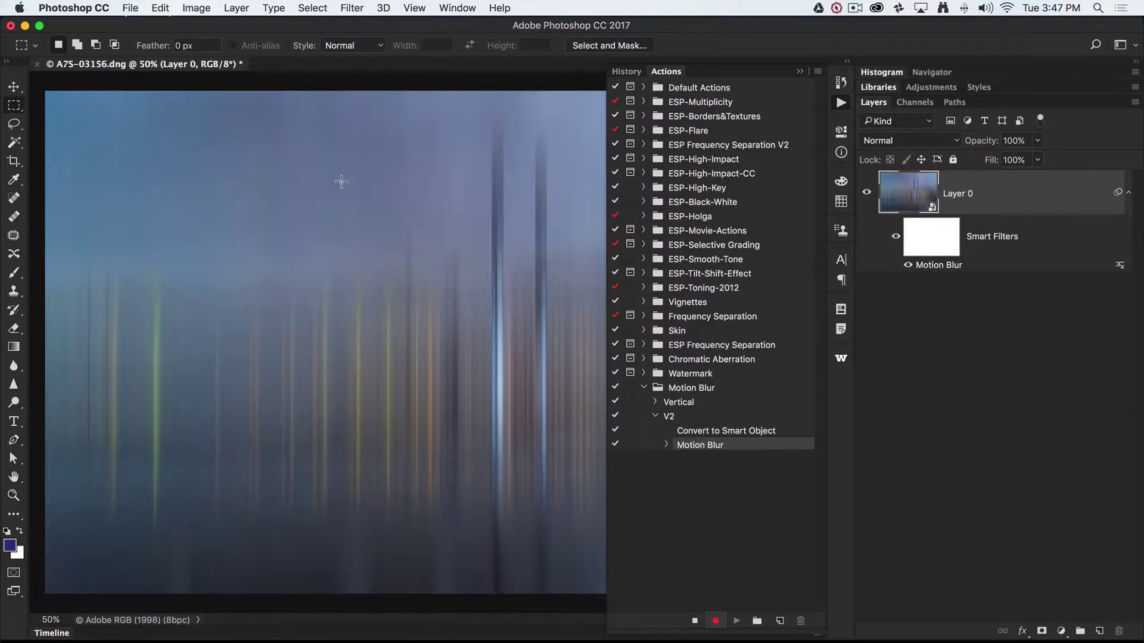
- Fill the smart filter mask with black at 100% opacity to hide the blur
mouse_move(824, 488)
mouse_down()
mouse_move(741, 448)
mouse_move(709, 447)
mouse_move(786, 413)
mouse_move(950, 266)
mouse_move(941, 247)
mouse_up()
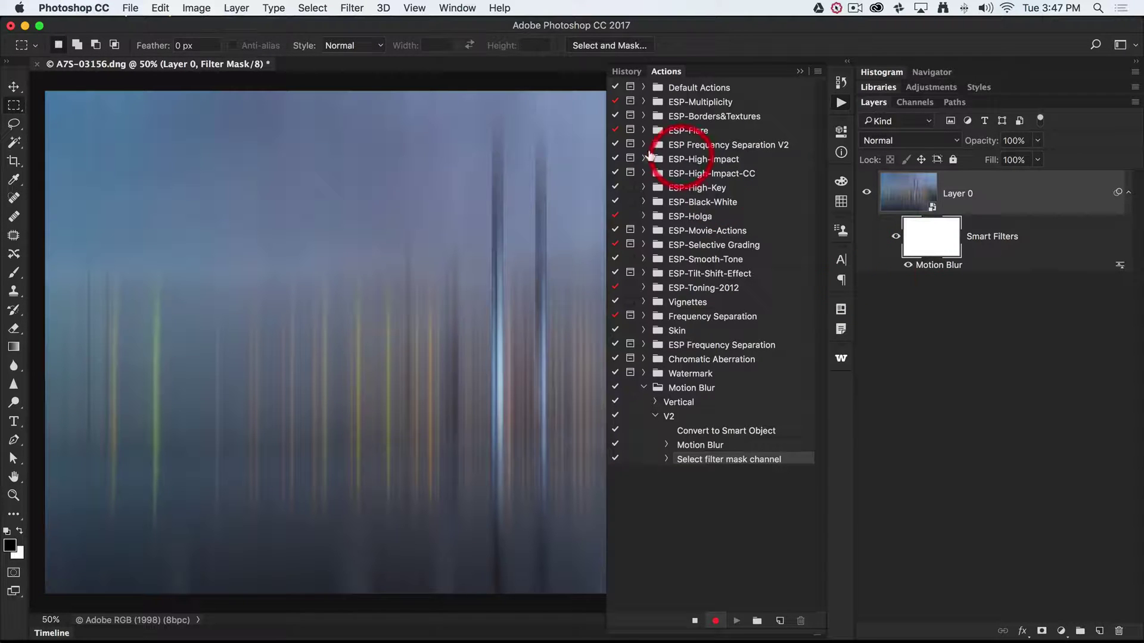
click(160, 9)
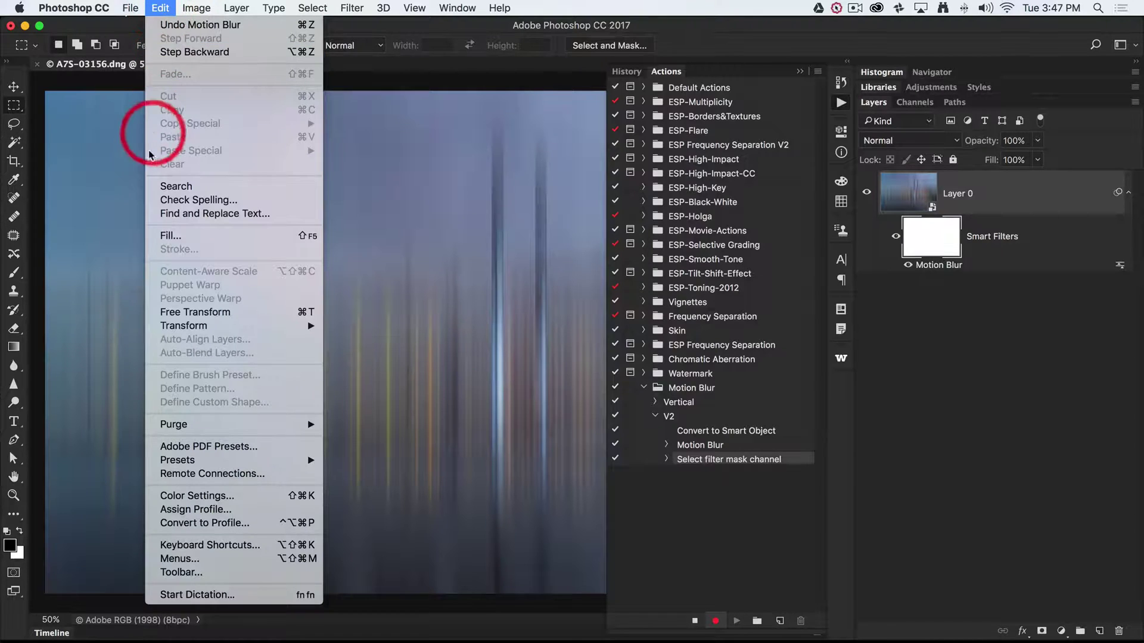
click(152, 235)
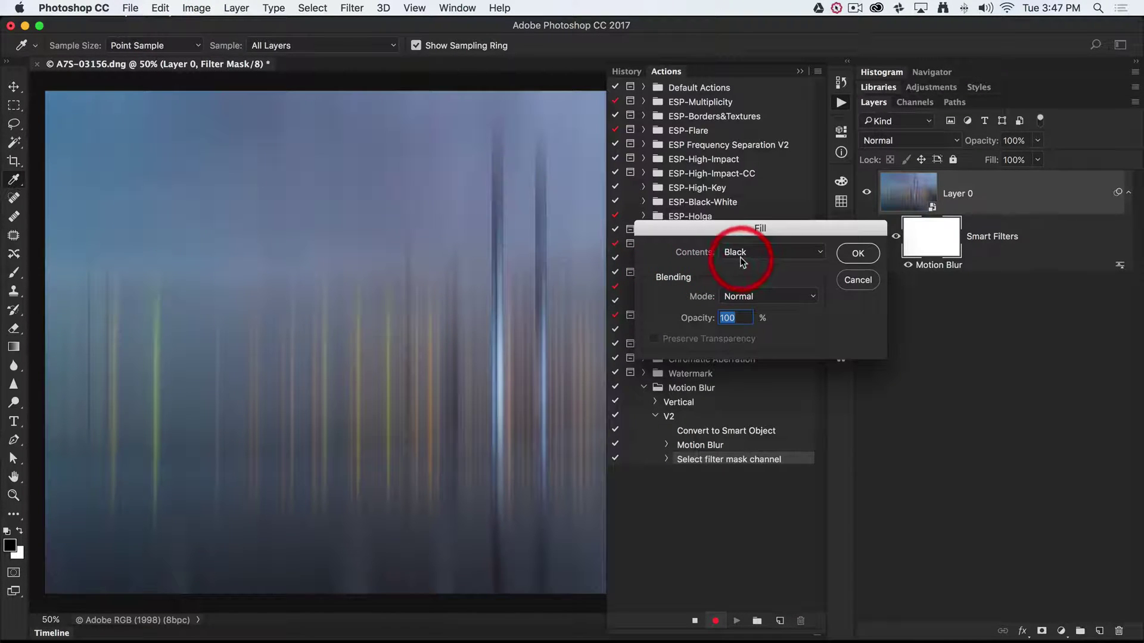
click(856, 254)
key(m)
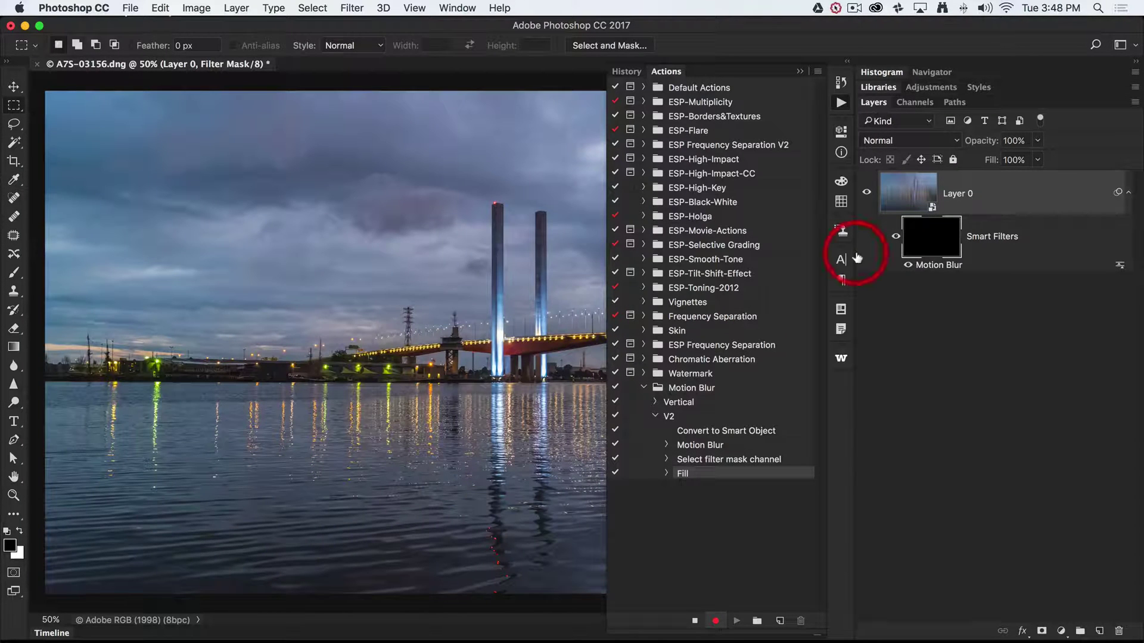
drag(893, 273, 920, 250)
- Free-transform the black filter mask into a thin band across the horizon
key(super+t)
click(476, 147)
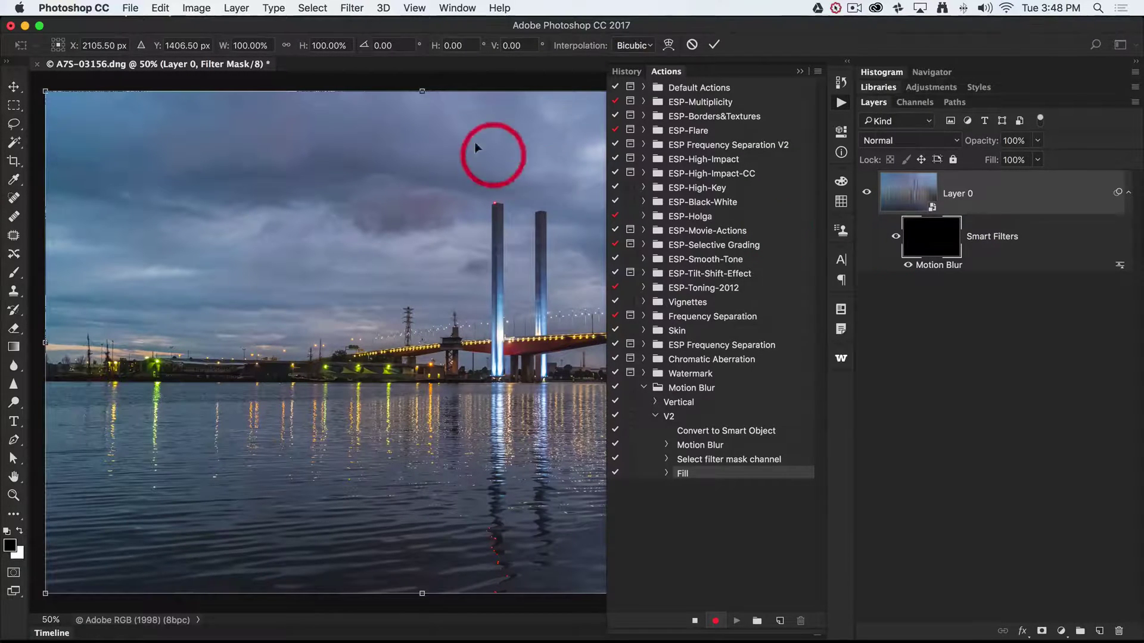
drag(422, 92, 422, 313)
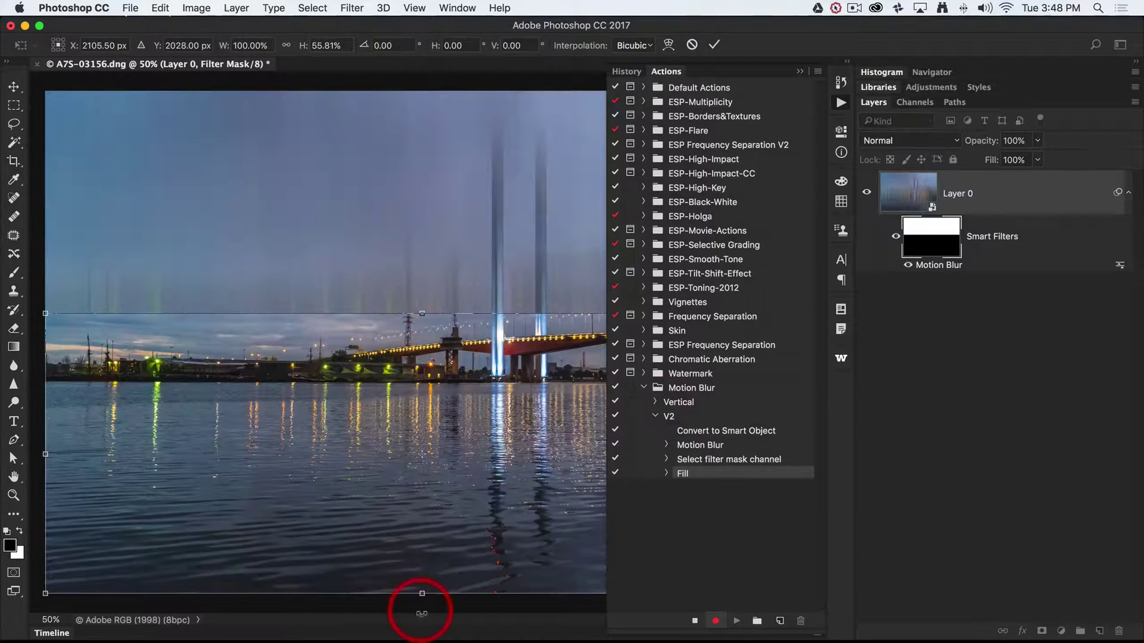
drag(422, 596, 444, 409)
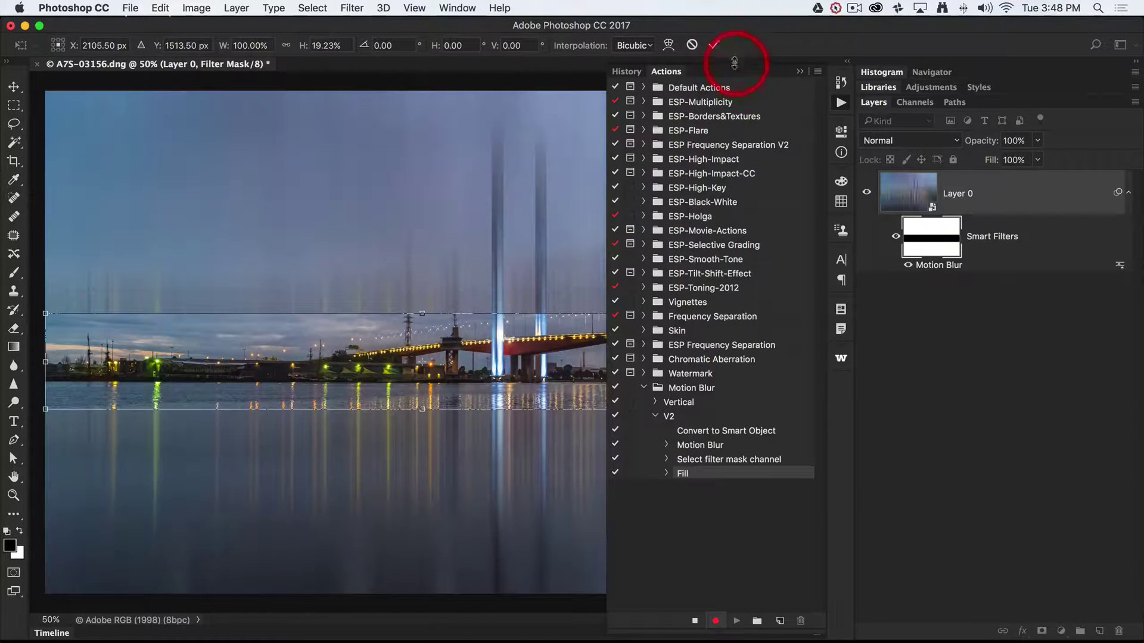
click(714, 46)
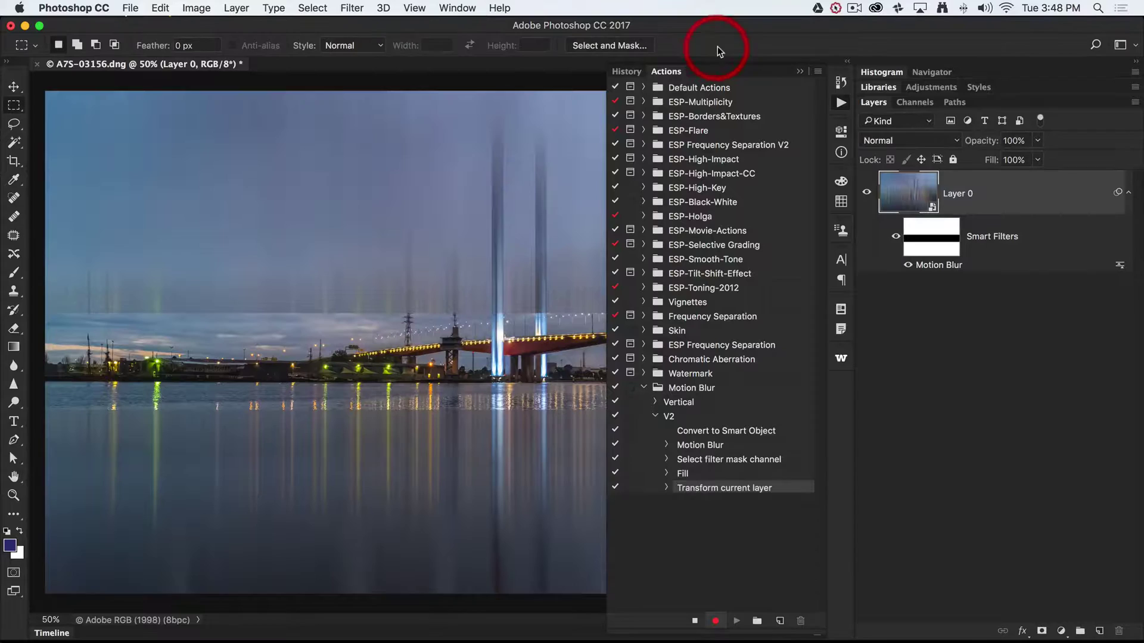
click(932, 229)
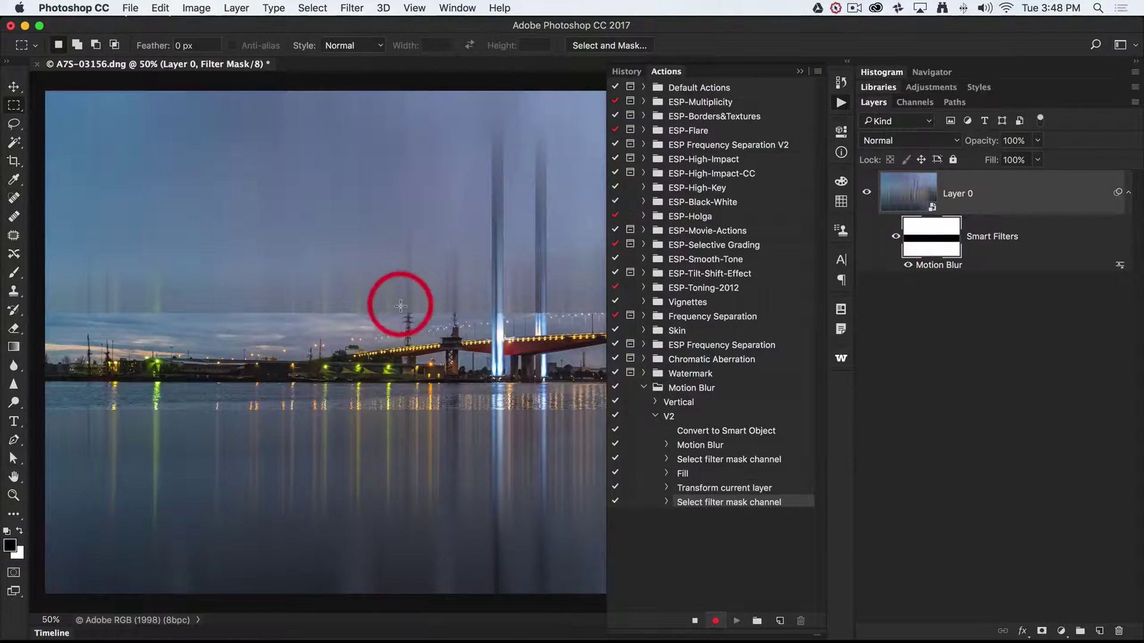
- Blur the filter mask with a Gaussian Blur of about 100.1 pixels radius
click(352, 7)
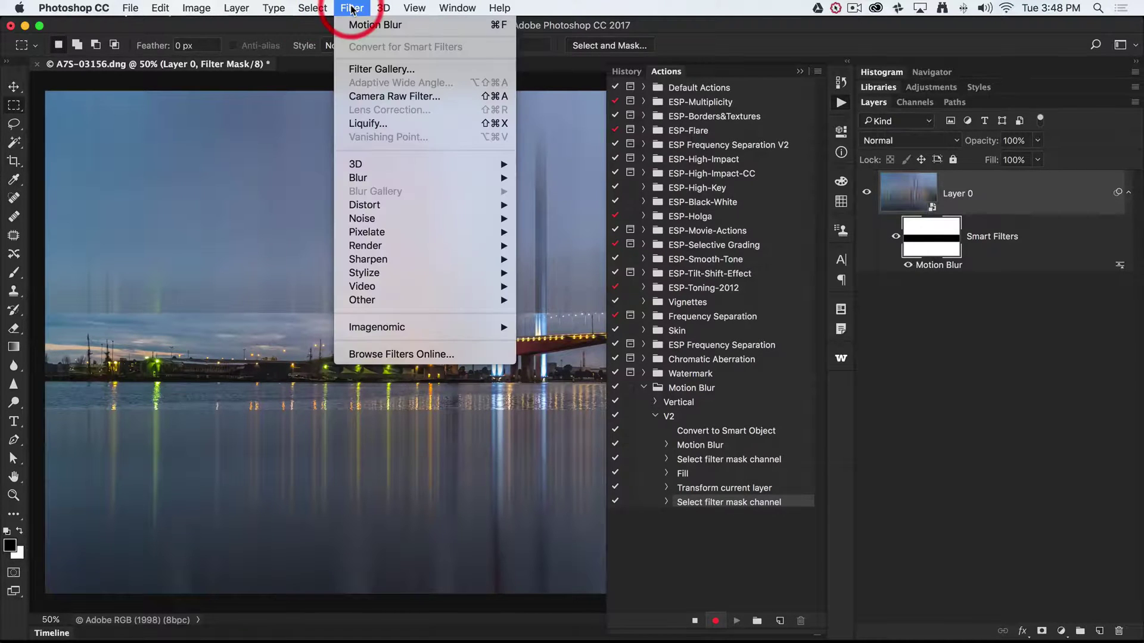
mouse_move(358, 178)
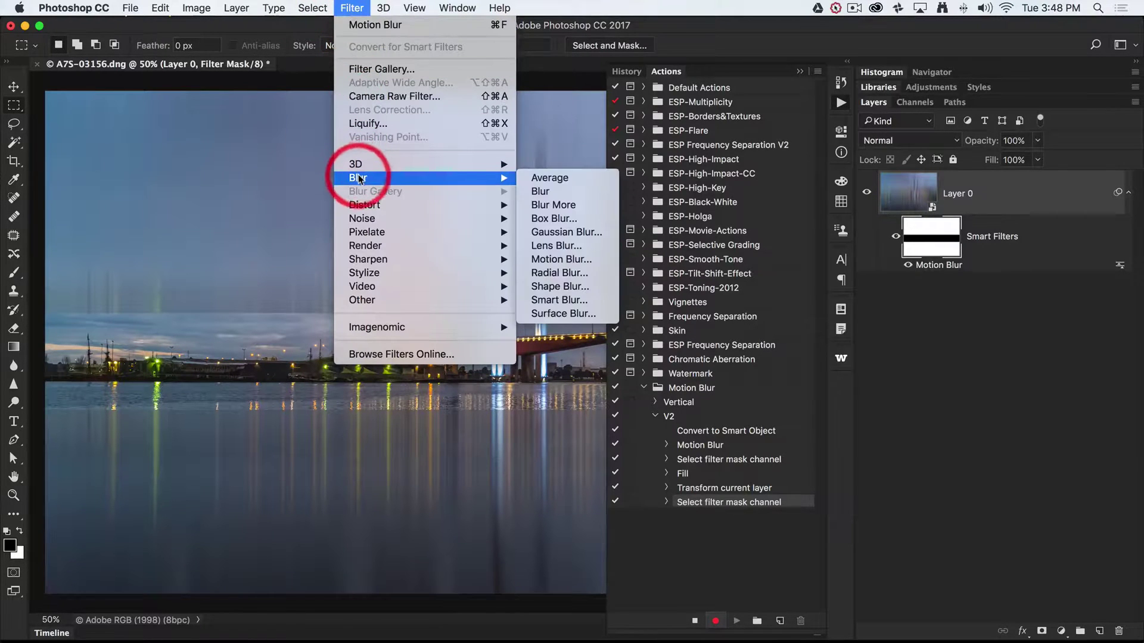
click(543, 232)
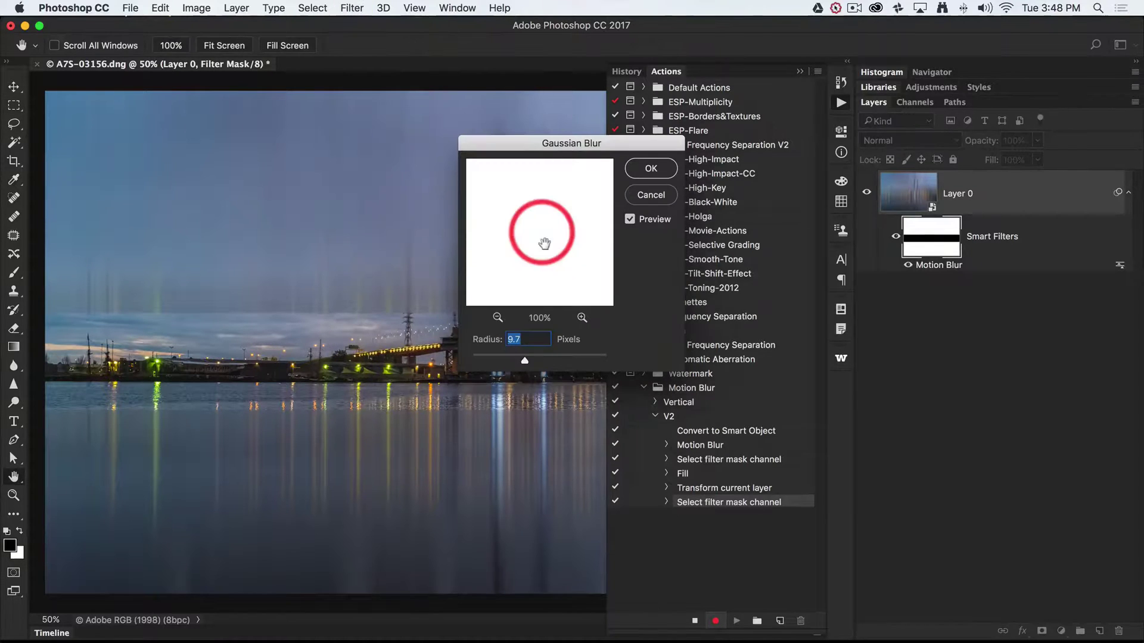
click(535, 340)
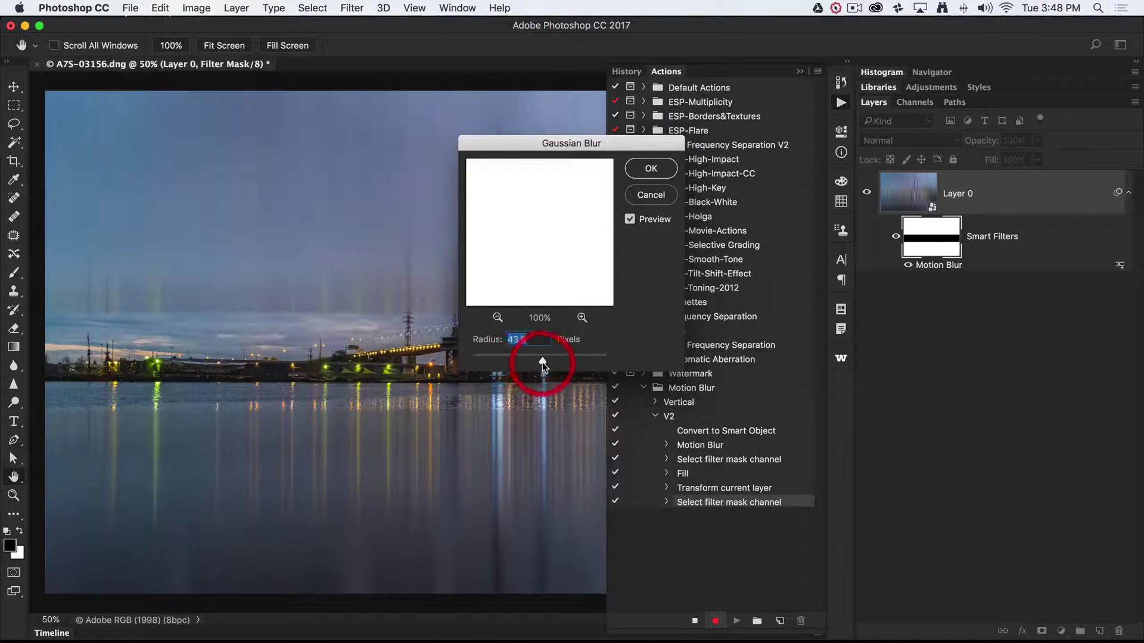
mouse_move(547, 362)
mouse_down()
mouse_move(475, 337)
mouse_move(501, 328)
mouse_move(558, 359)
mouse_up()
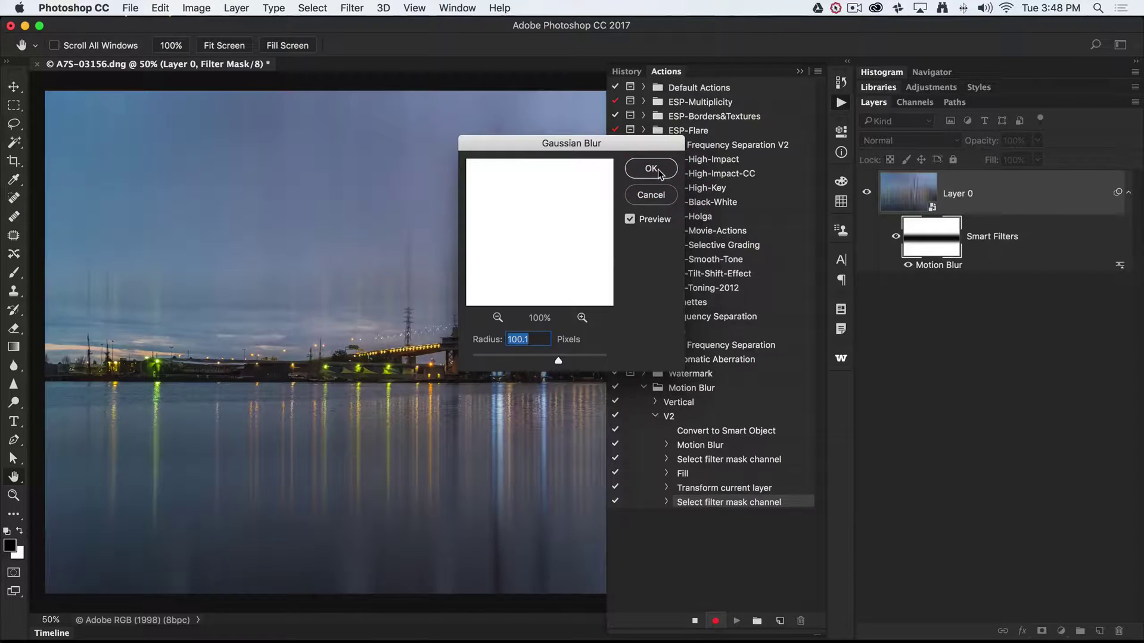
click(653, 169)
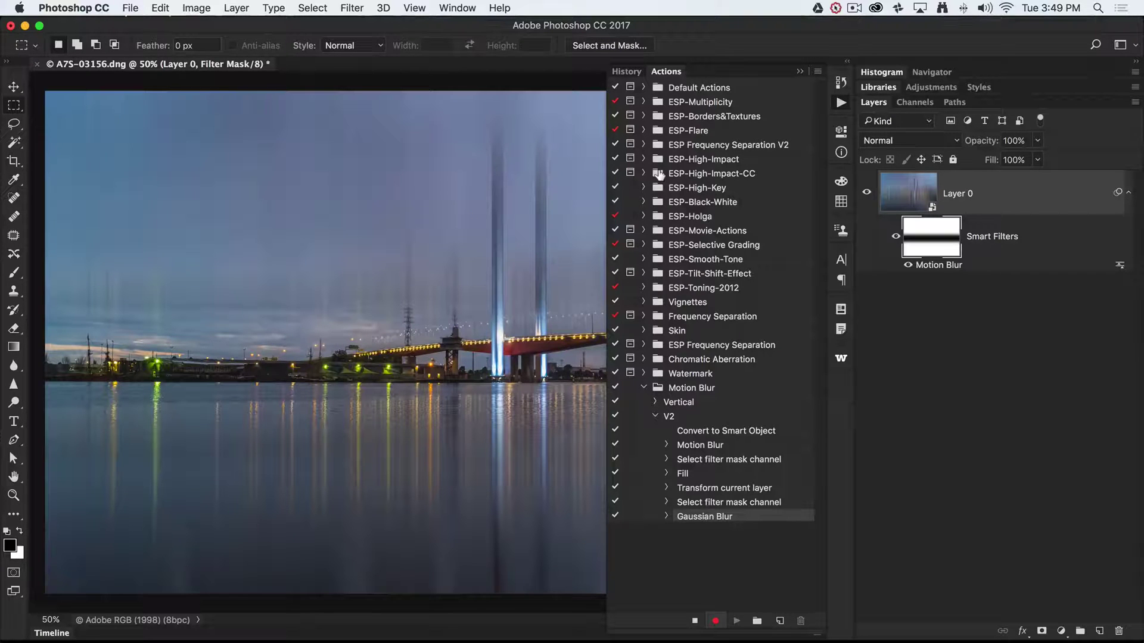
- Stop recording the V2 action after its Gaussian Blur step
click(695, 623)
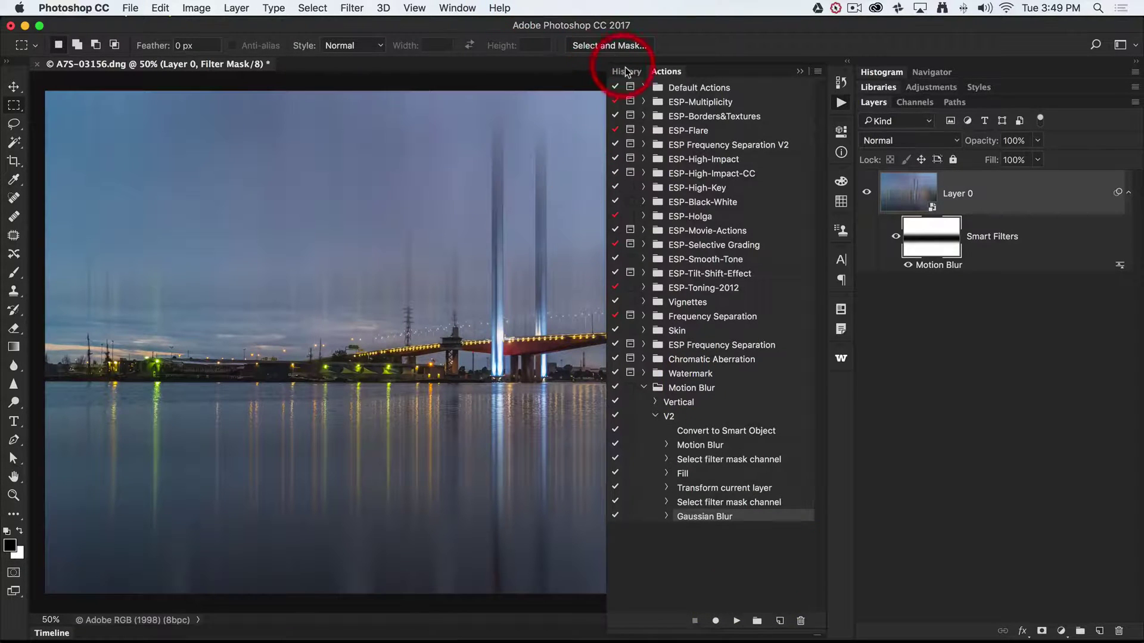
- Revert to the A7S-03156.dng history snapshot, then play the V2 action
click(632, 71)
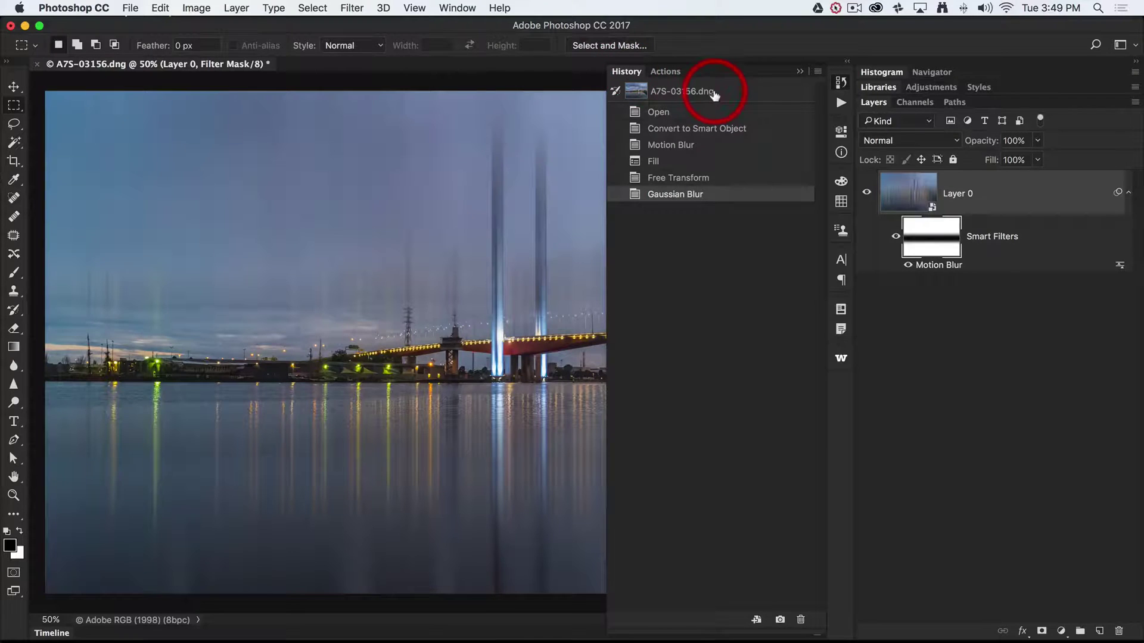
click(711, 94)
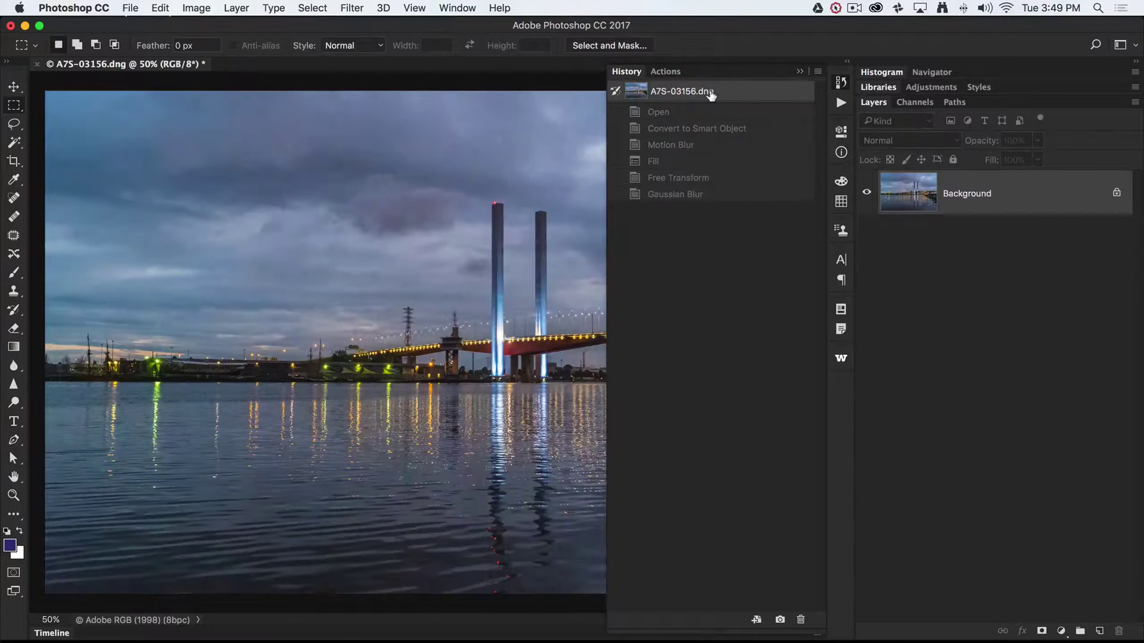
click(683, 72)
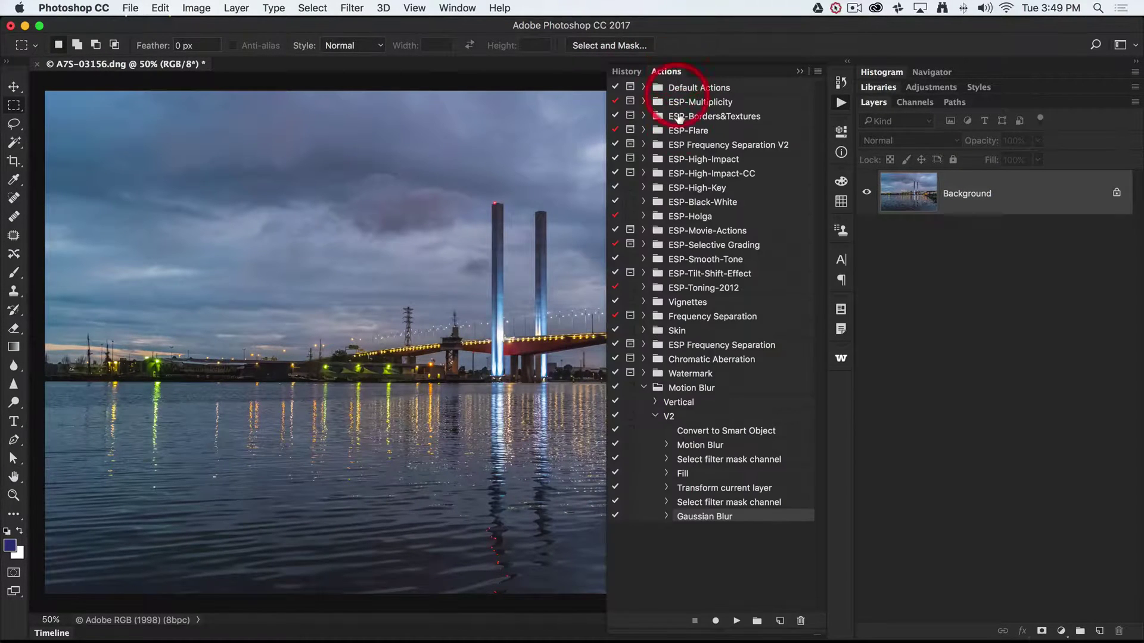
click(686, 415)
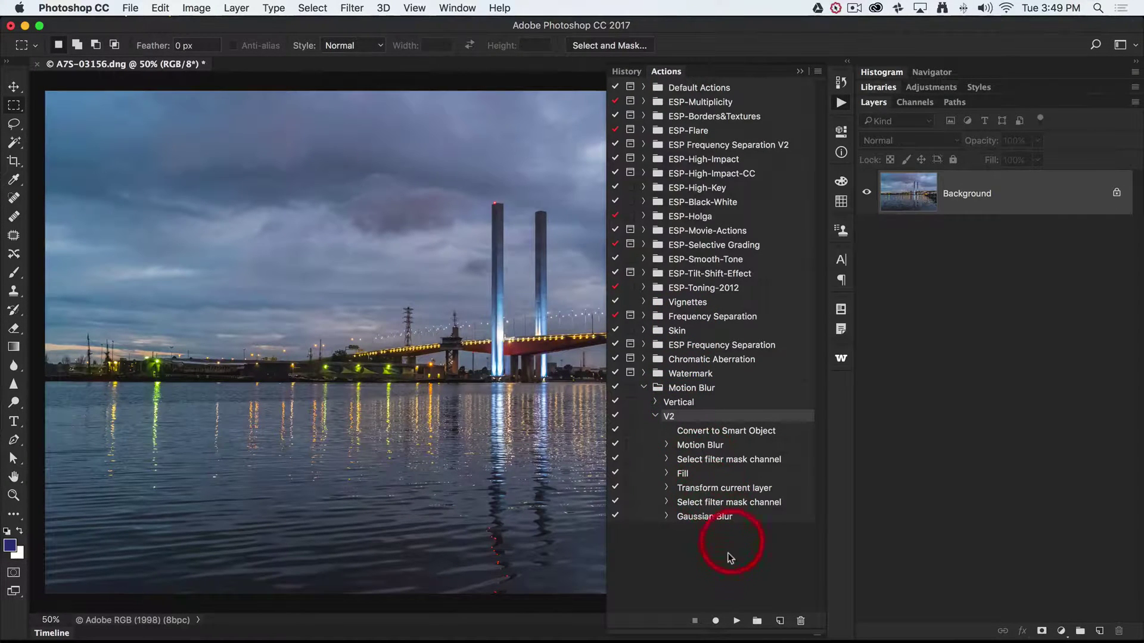
click(736, 621)
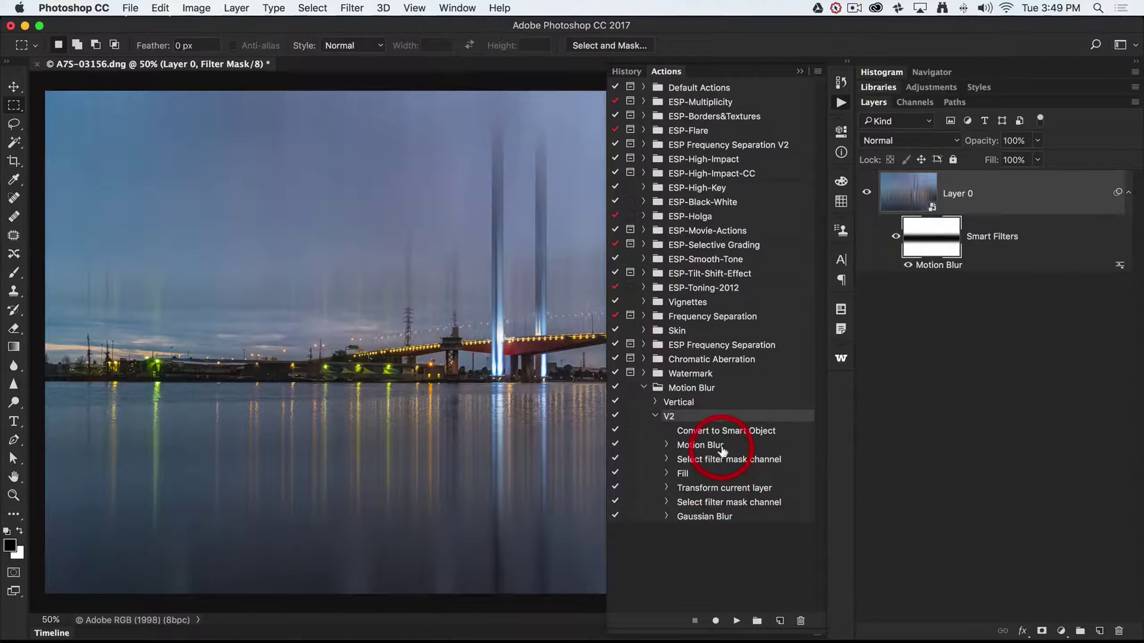
- Turn on dialog stops for V2's Motion Blur and Gaussian Blur steps
click(630, 445)
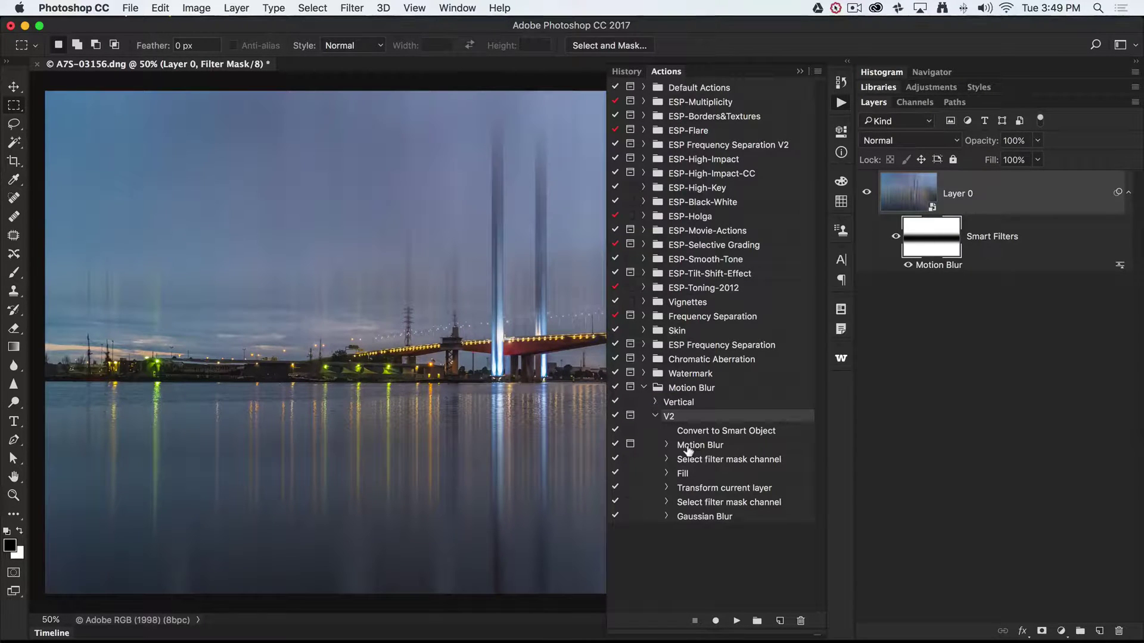
click(631, 516)
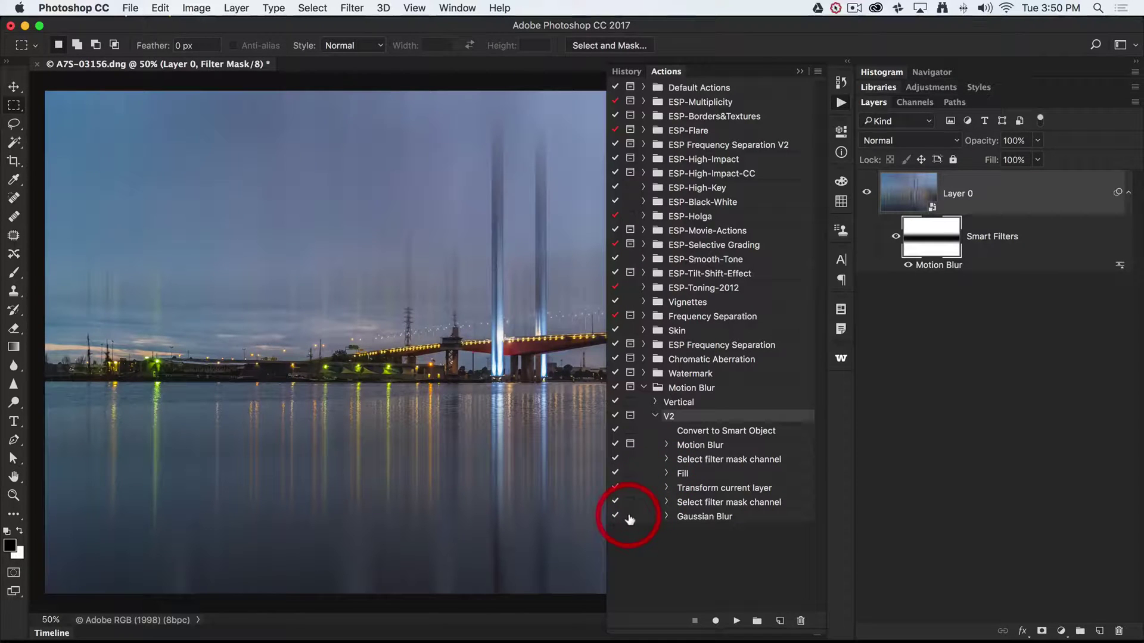
click(630, 517)
- Revert the photo to its original opened state from the History snapshot
click(628, 72)
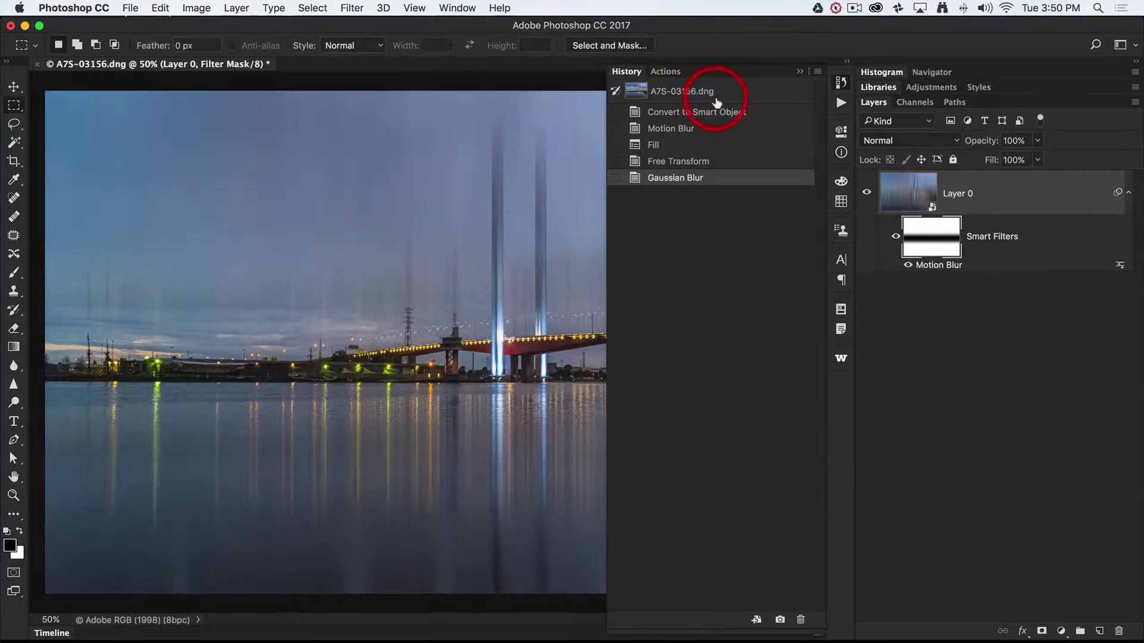
click(712, 92)
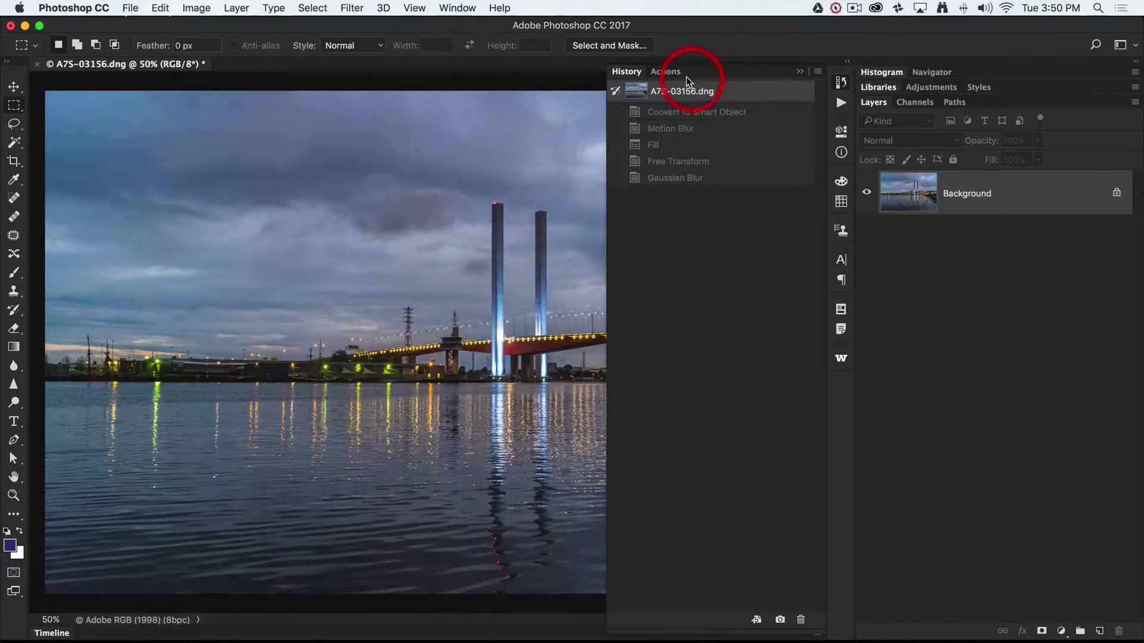
click(665, 72)
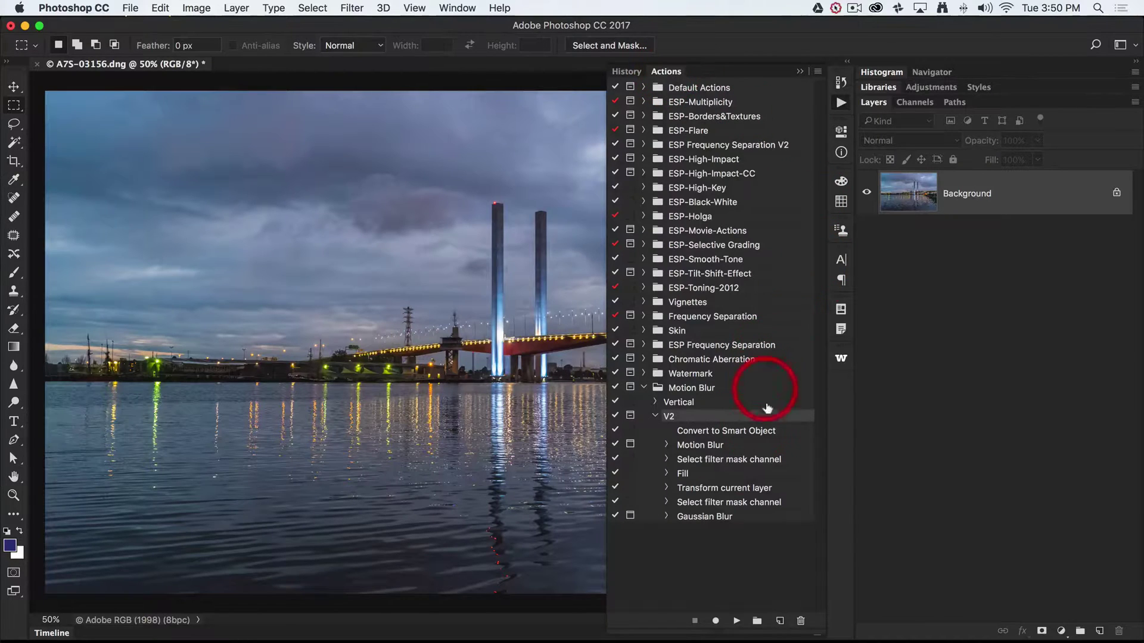
- Replay the V2 action, keeping the motion blur and raising the mask Gaussian Blur radius to 147.1 pixels
click(739, 622)
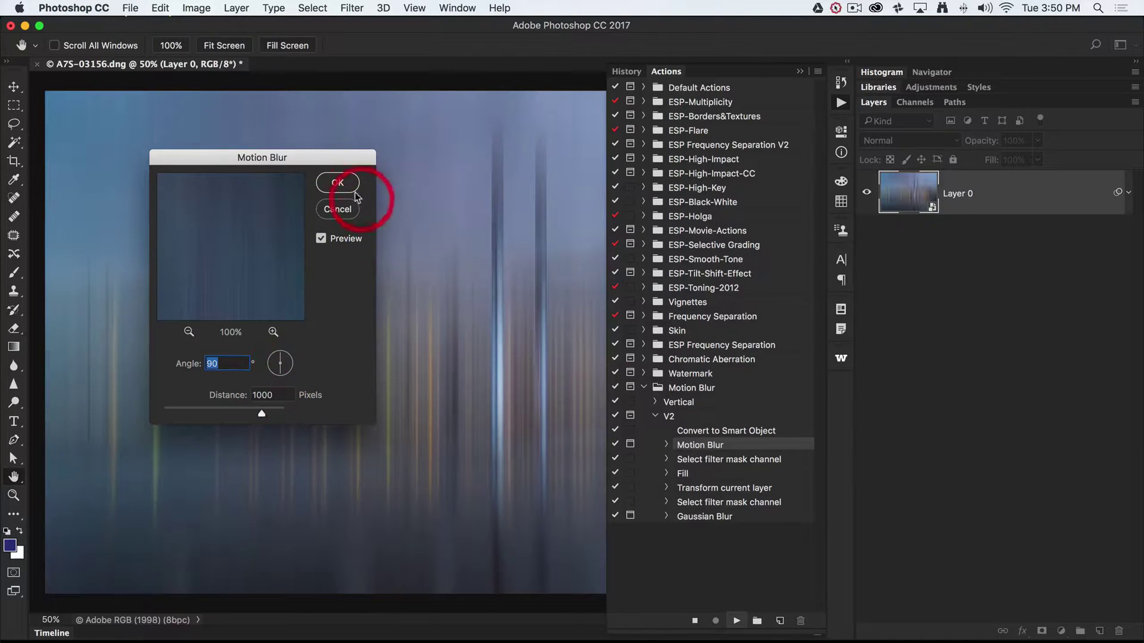
click(338, 184)
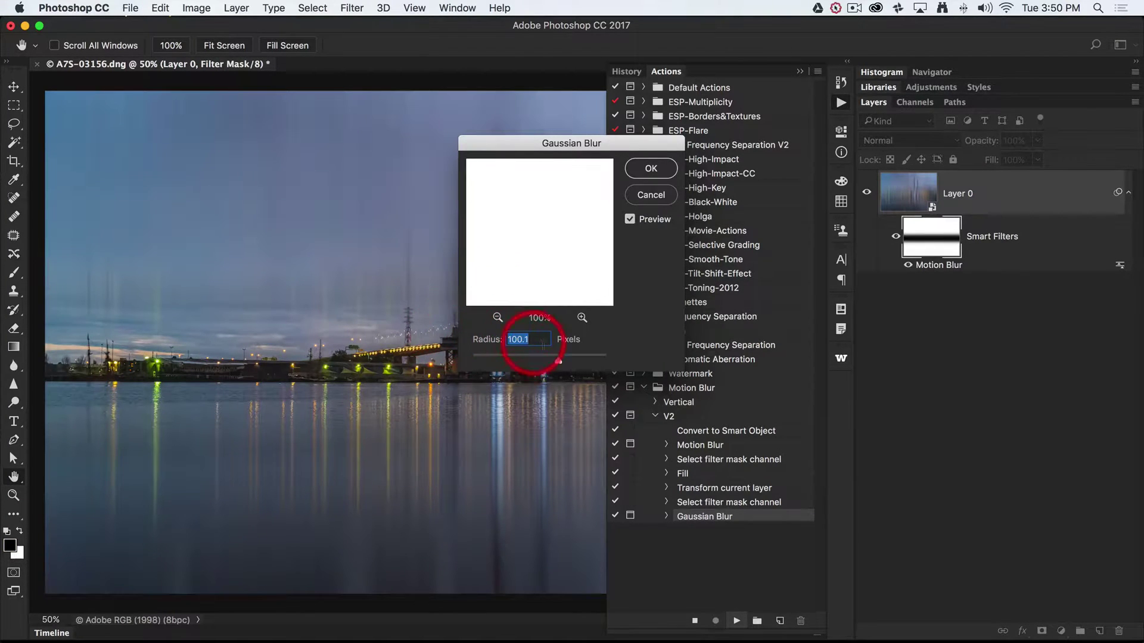
drag(556, 359, 570, 359)
click(650, 169)
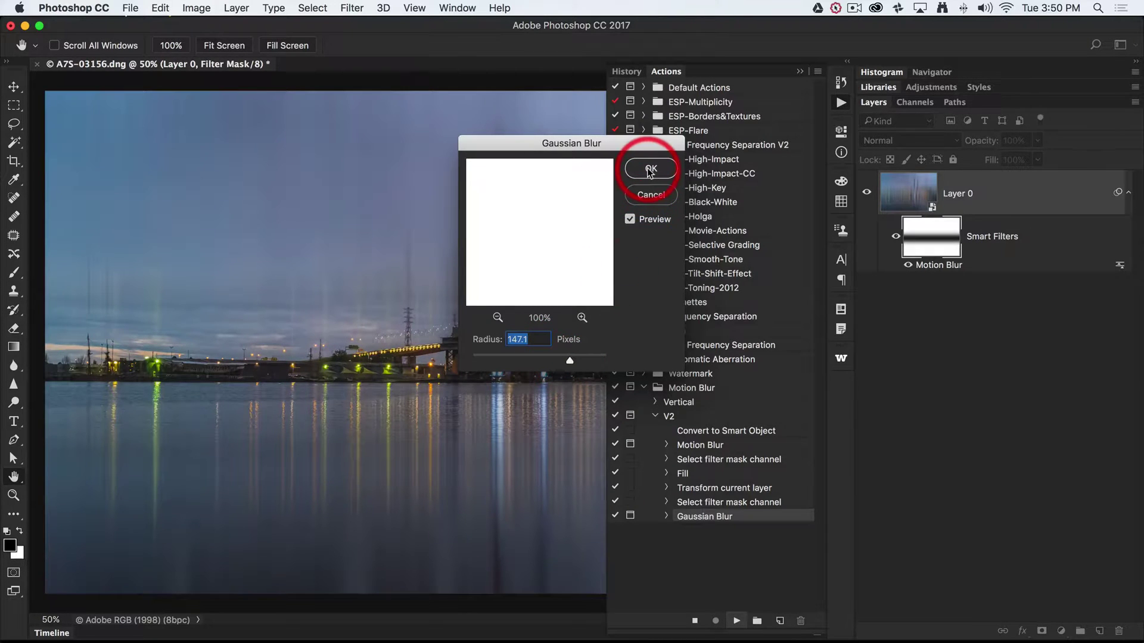
click(650, 172)
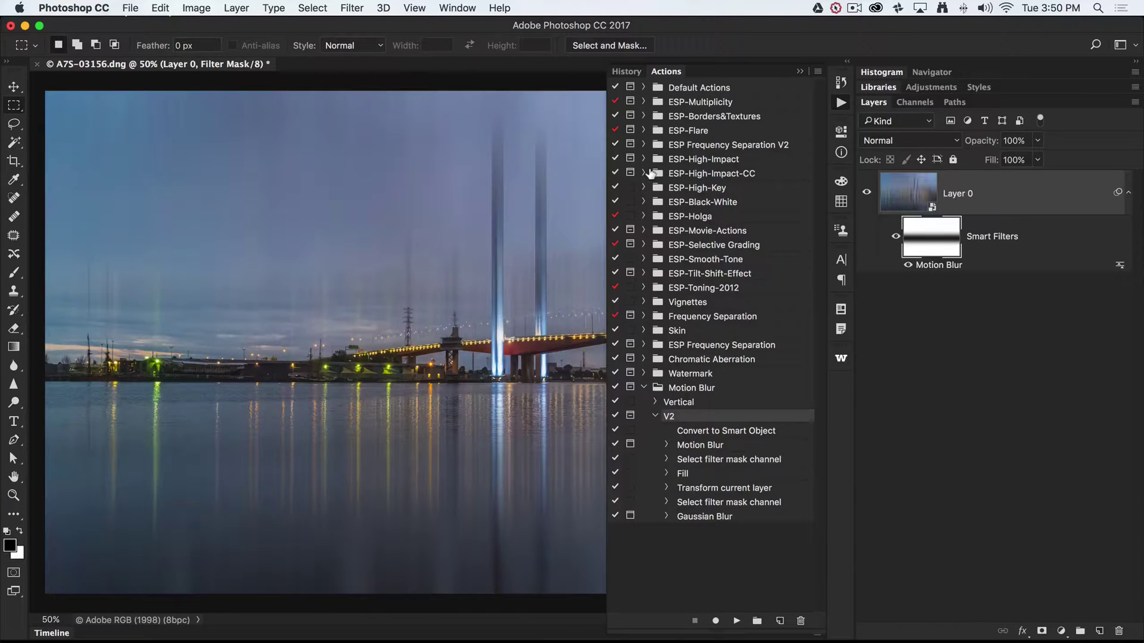
click(715, 390)
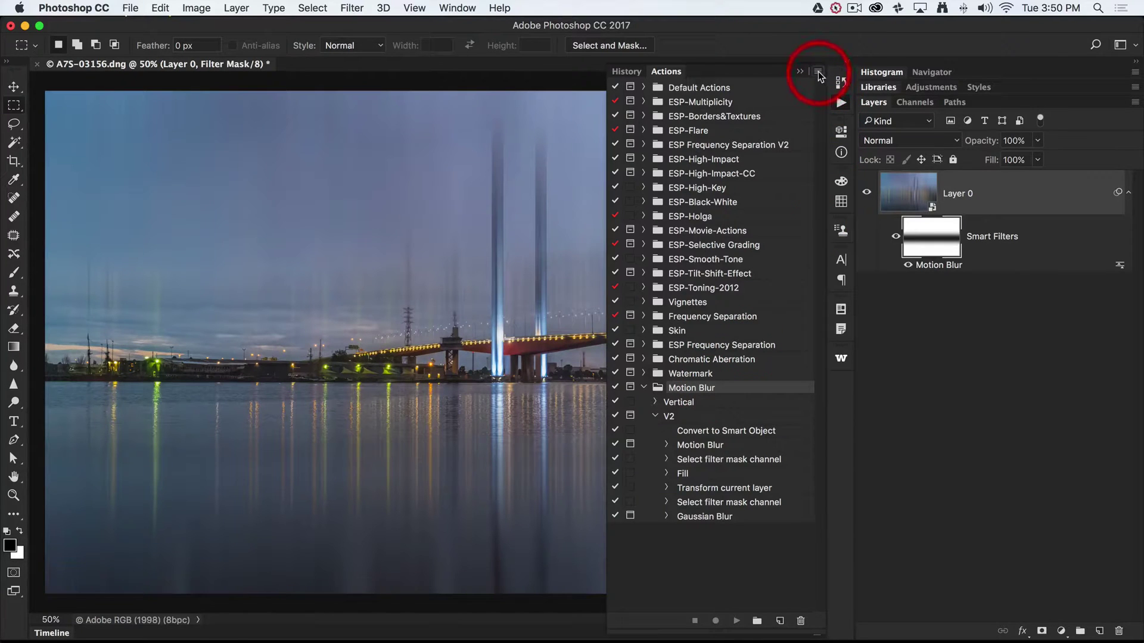
click(819, 72)
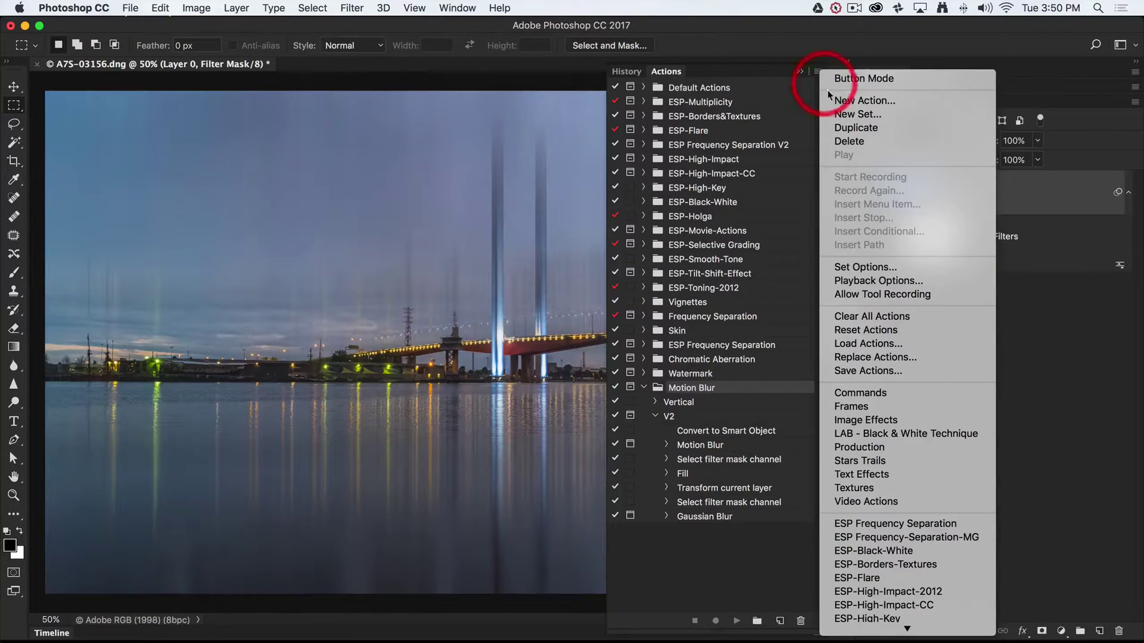
click(867, 371)
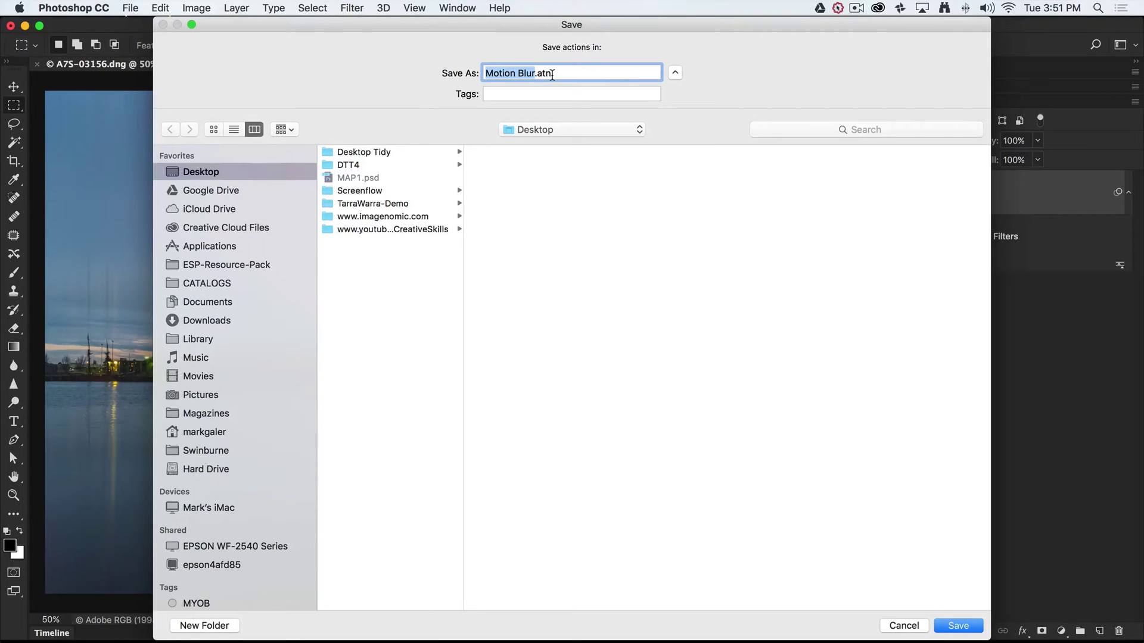
click(902, 625)
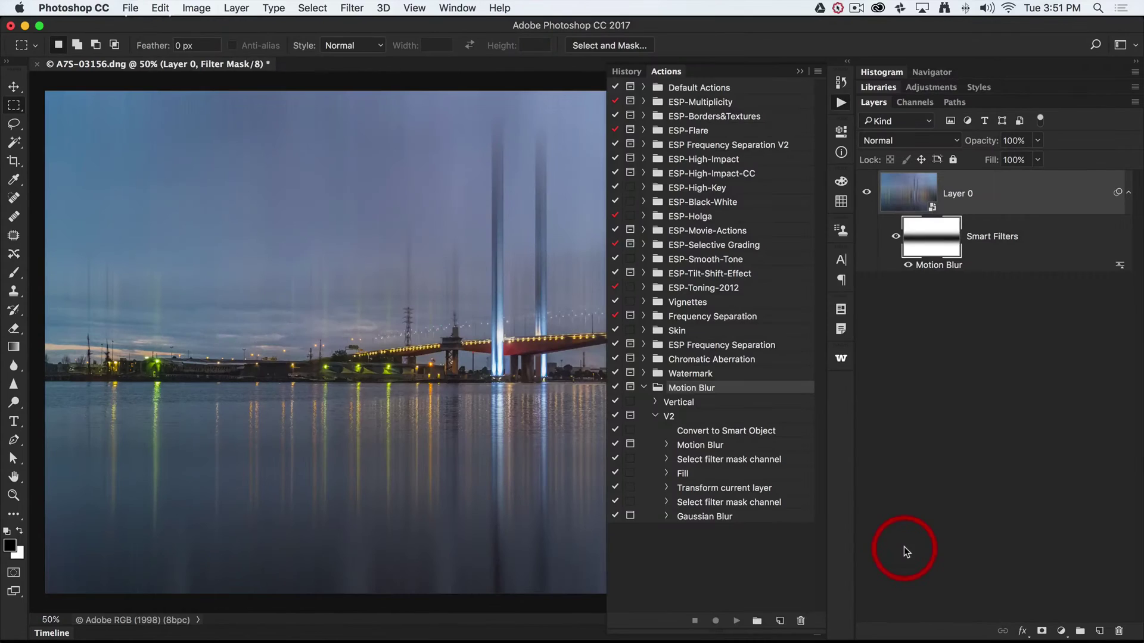